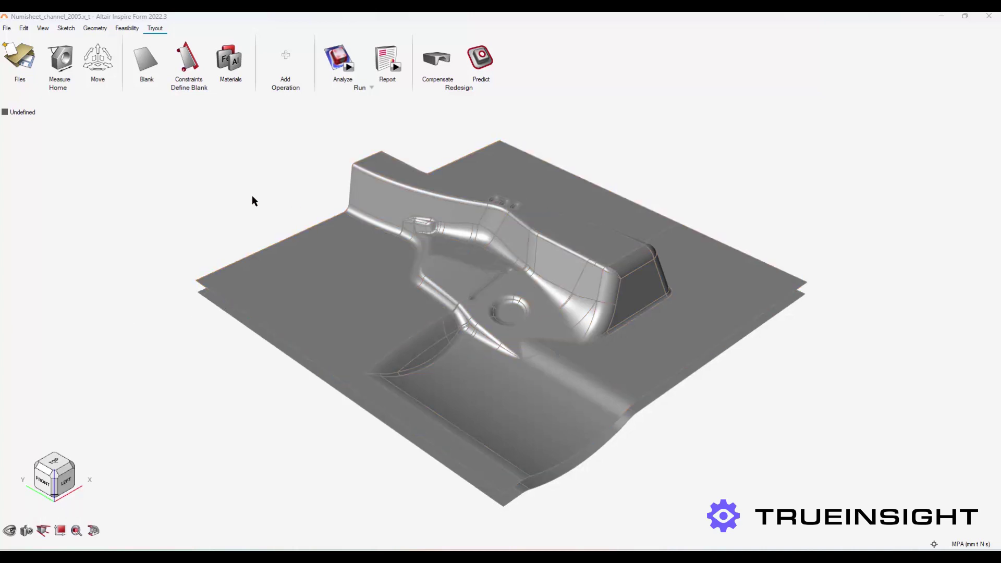
right_drag(178, 215, 311, 293)
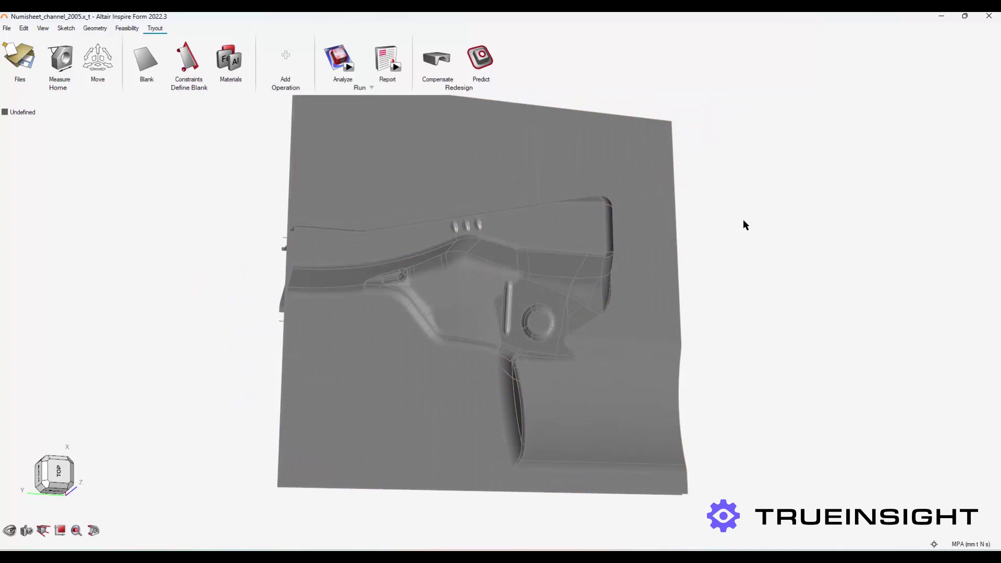
right_drag(742, 219, 777, 121)
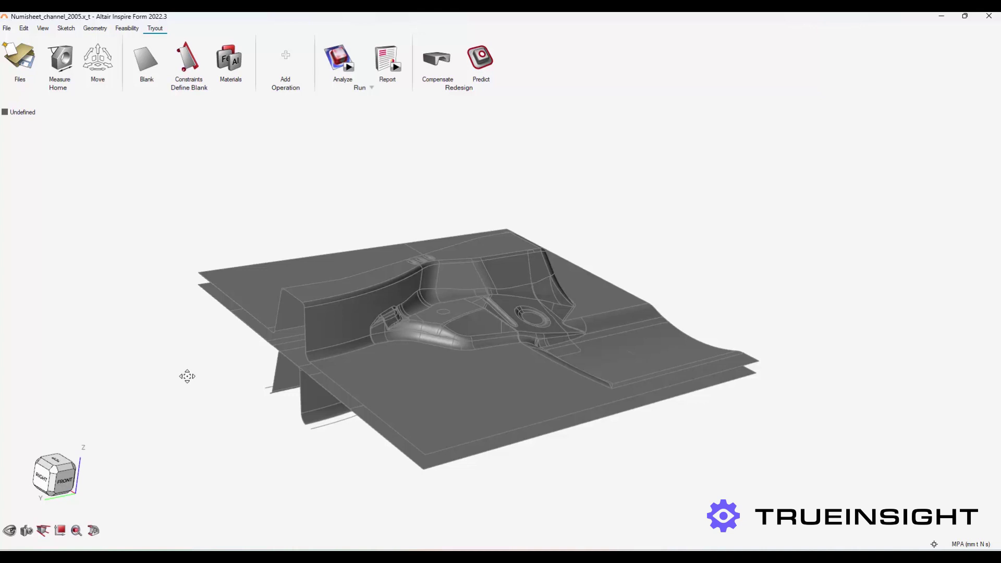
middle_drag(187, 375, 234, 352)
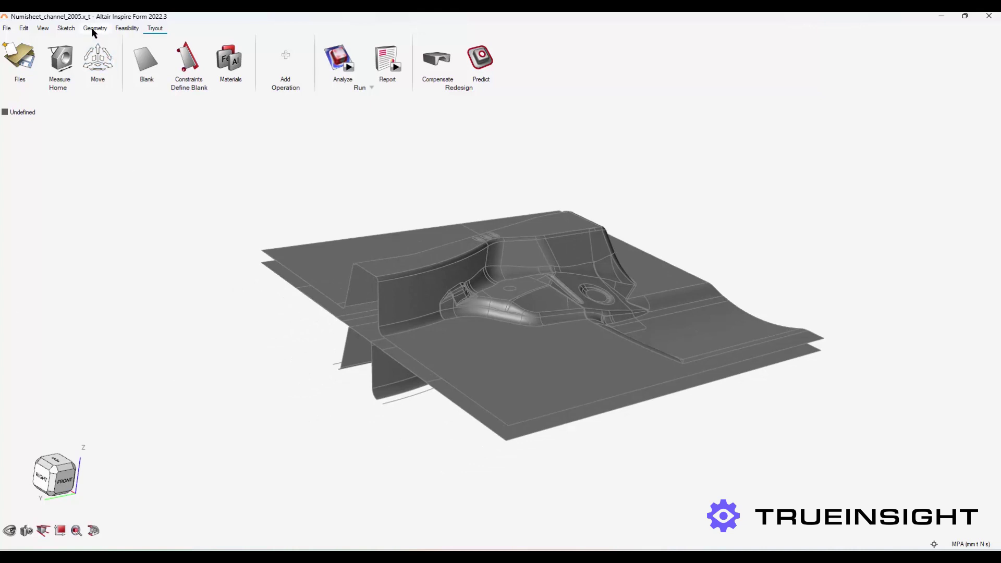
click(73, 31)
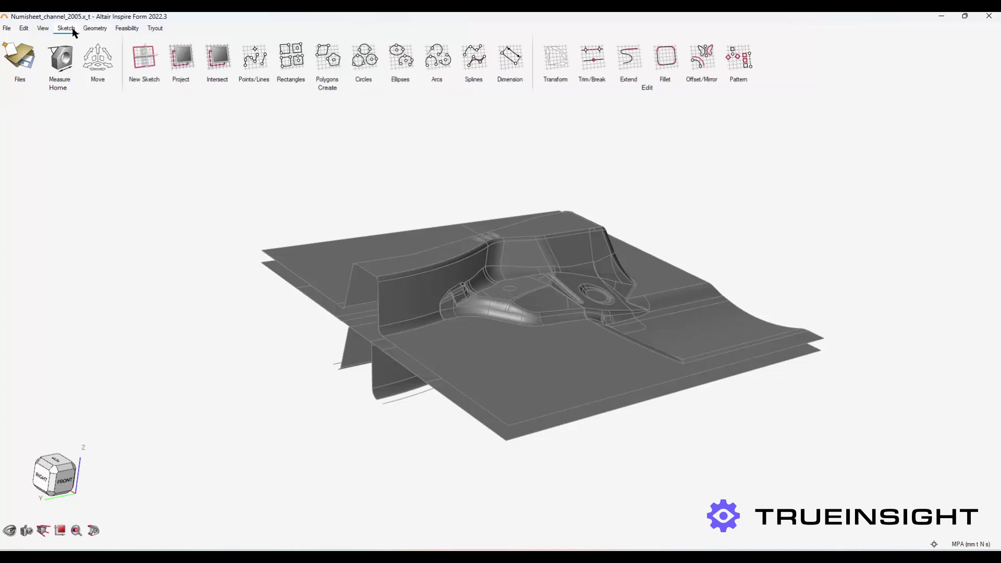
click(93, 29)
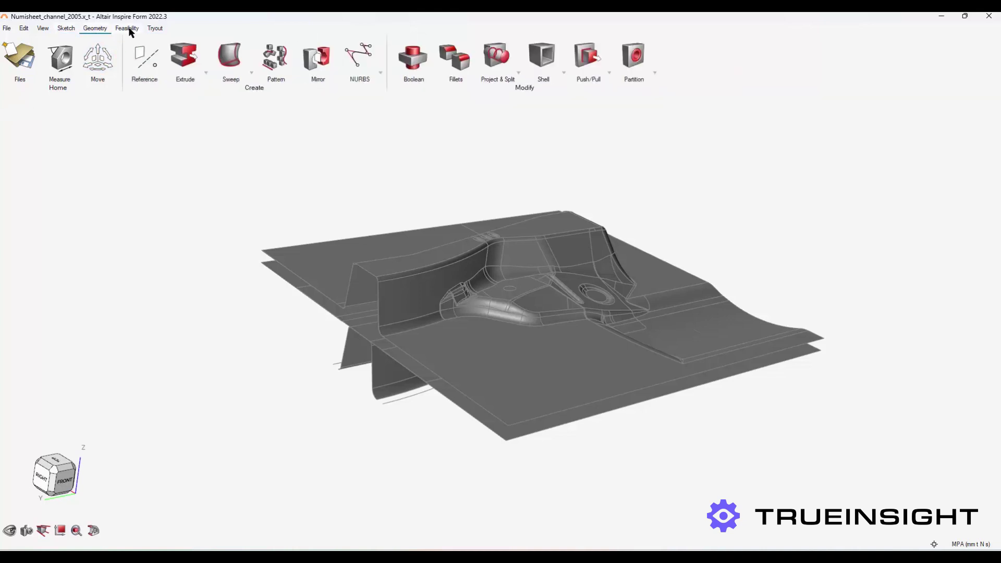
click(129, 29)
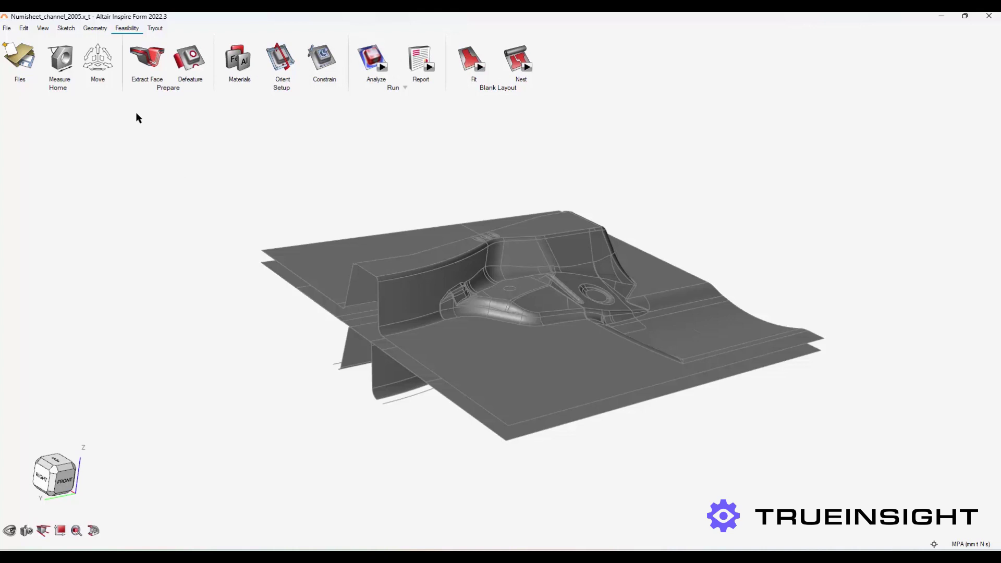
click(156, 29)
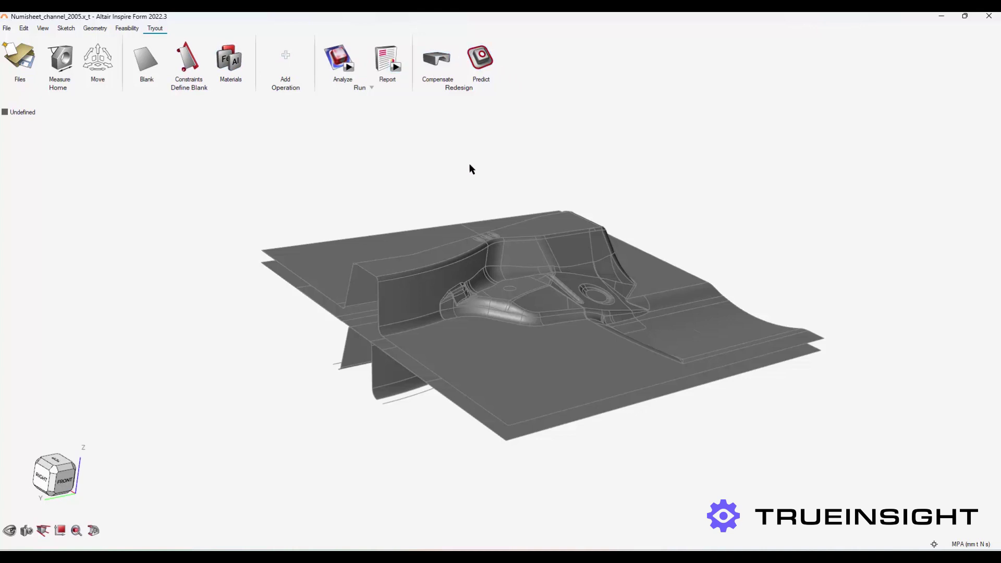
Move the upper die surface vertically upward, well clear of the sheets beneath it.
right_drag(172, 192, 393, 252)
scroll(639, 189, down, 2)
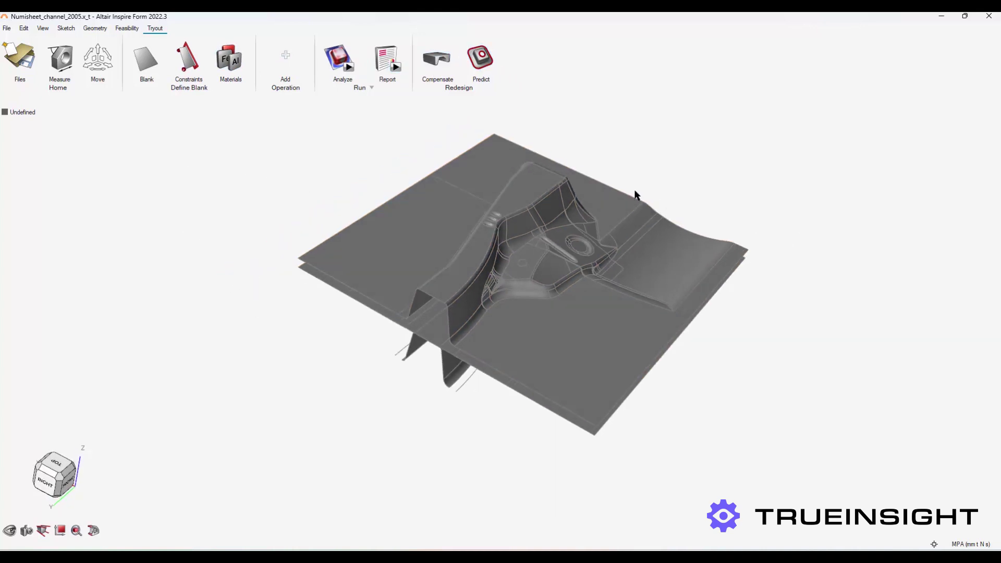
mouse_move(637, 182)
middle_down()
mouse_move(635, 210)
mouse_move(642, 189)
middle_up()
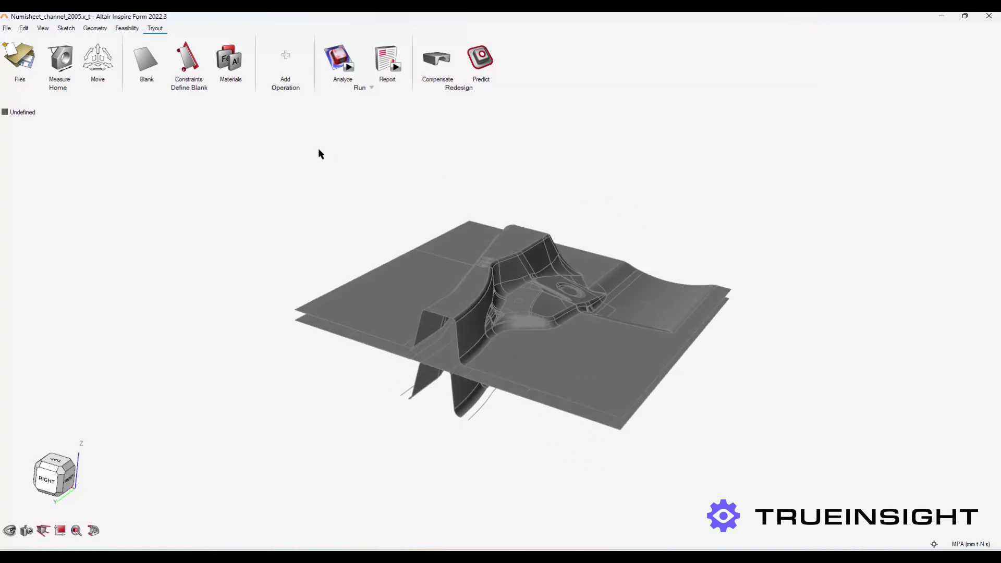
click(97, 59)
click(507, 282)
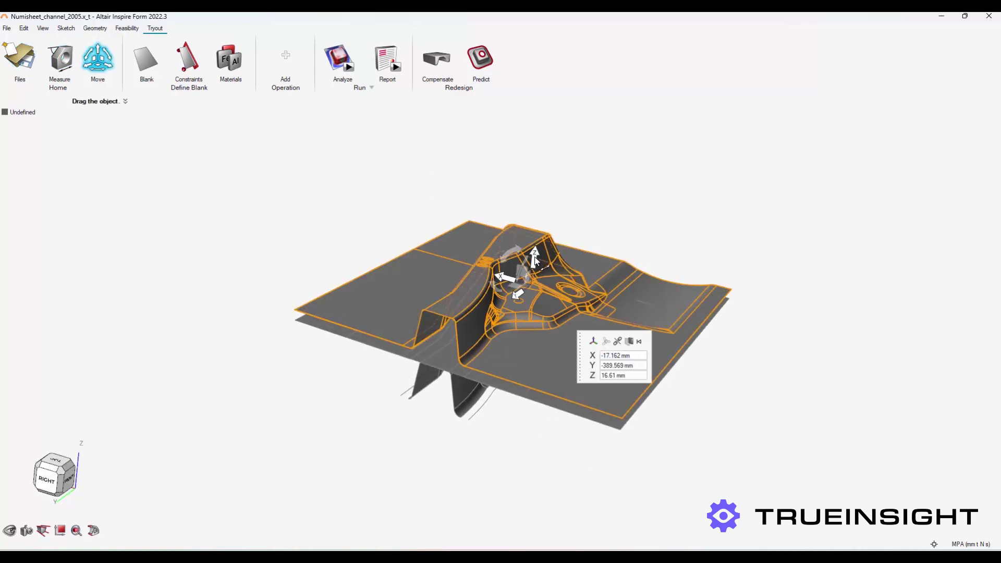
drag(534, 256, 541, 188)
key(Escape)
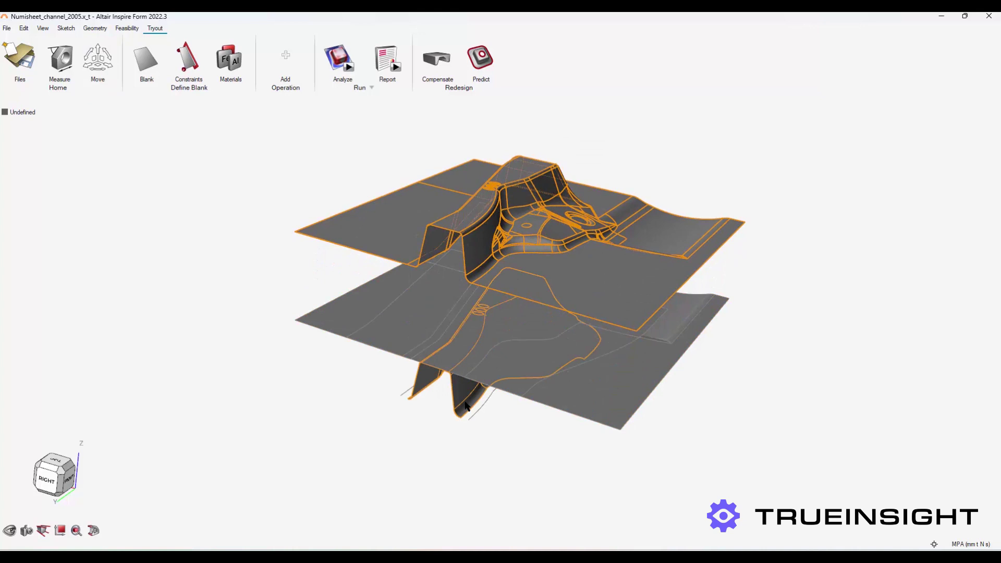
Move the lower punch surface vertically downward, away from the flat sheet and binder.
click(469, 395)
click(102, 57)
drag(506, 307, 503, 346)
key(Escape)
right_drag(280, 431, 292, 415)
mouse_move(291, 415)
middle_down()
mouse_move(308, 401)
mouse_move(309, 412)
middle_up()
click(309, 412)
Assign the flat sheet between the tools as a single blank with a thickness of 0.9 mm.
right_drag(320, 408, 221, 236)
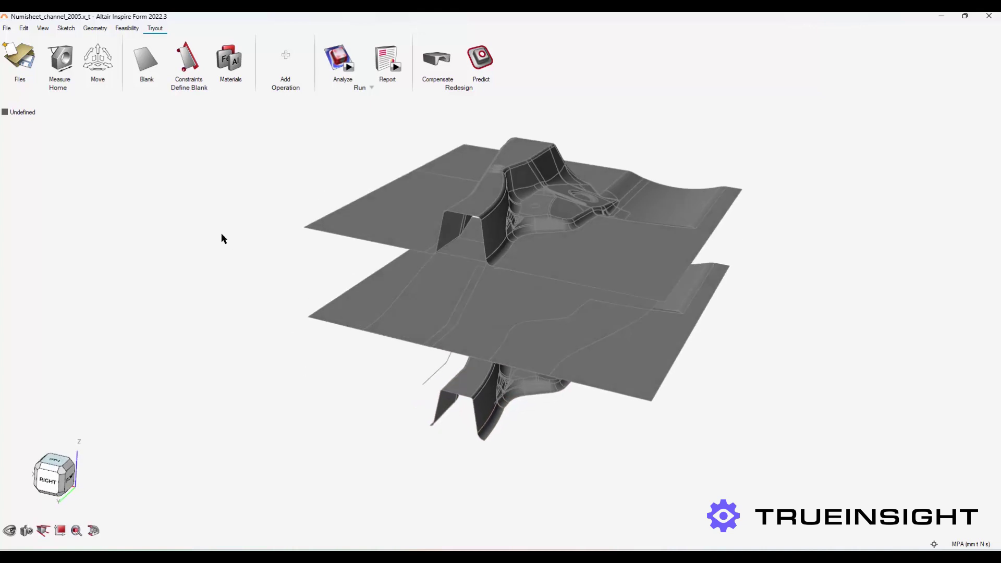
click(146, 59)
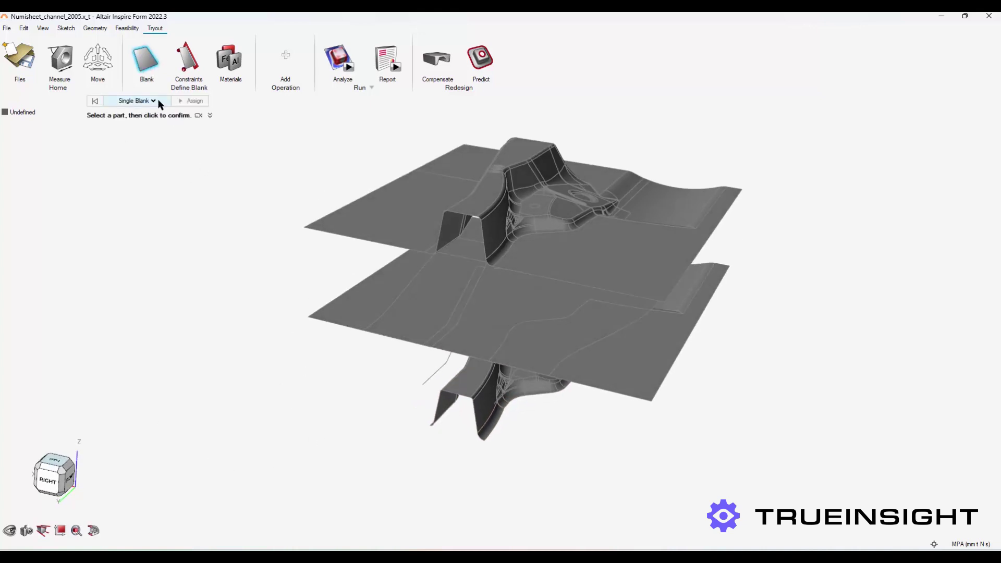
click(458, 341)
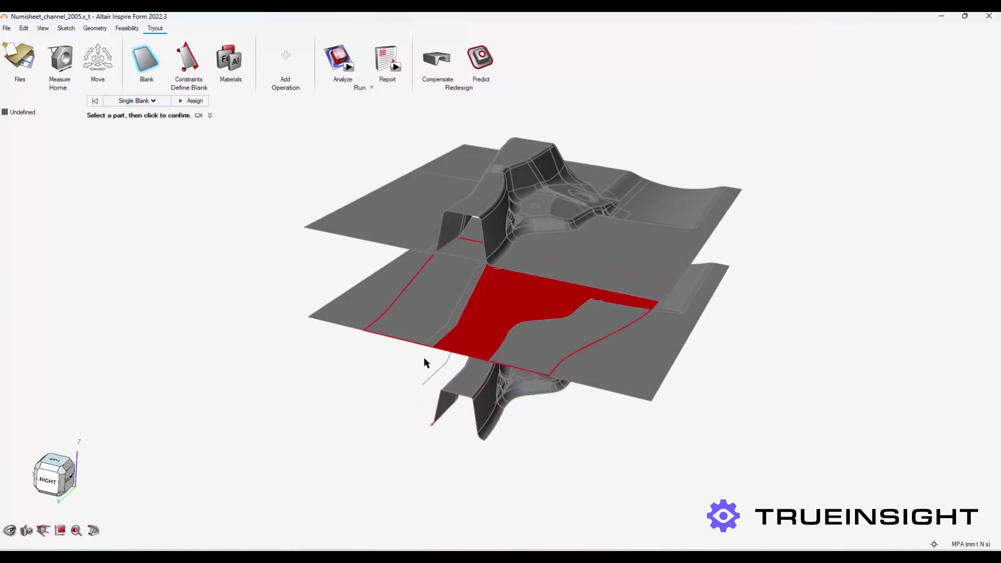
click(191, 101)
click(597, 336)
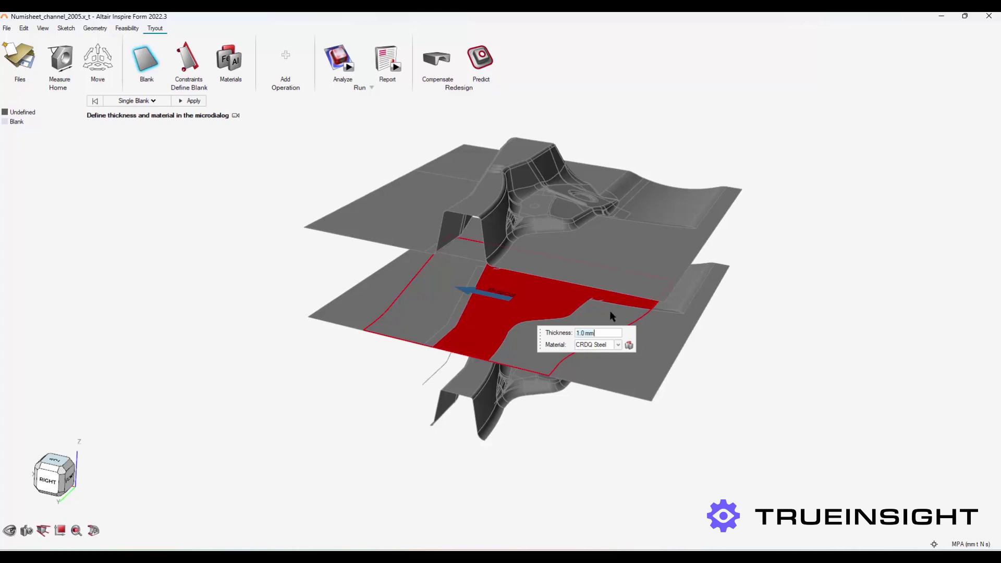
text(.9)
Find JSC440 in the material library, assign JSC440W_JEC440W_JFC440W_JNC440W_JYC440W to the blank, and apply the blank definition.
click(628, 344)
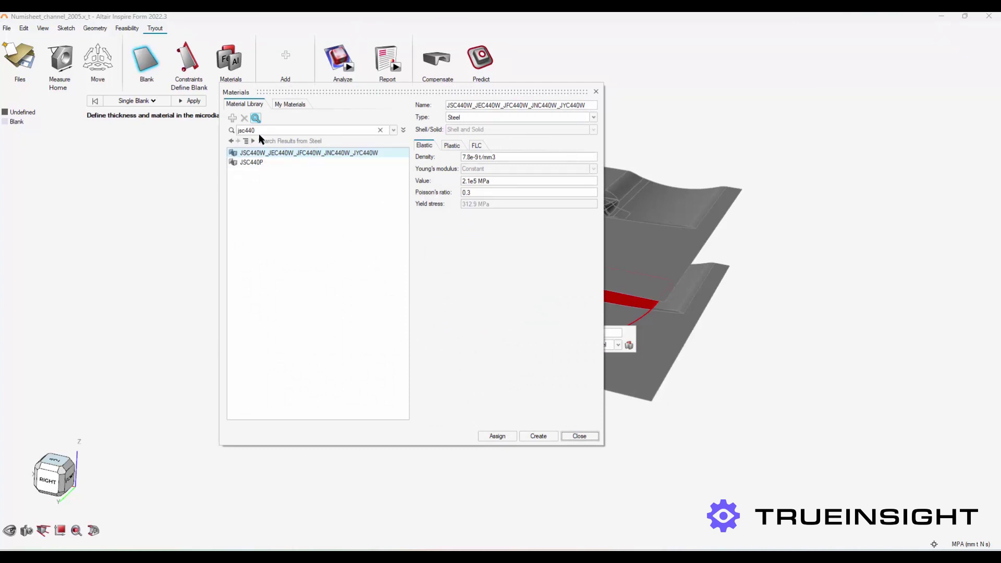
click(380, 130)
scroll(250, 224, down, 10)
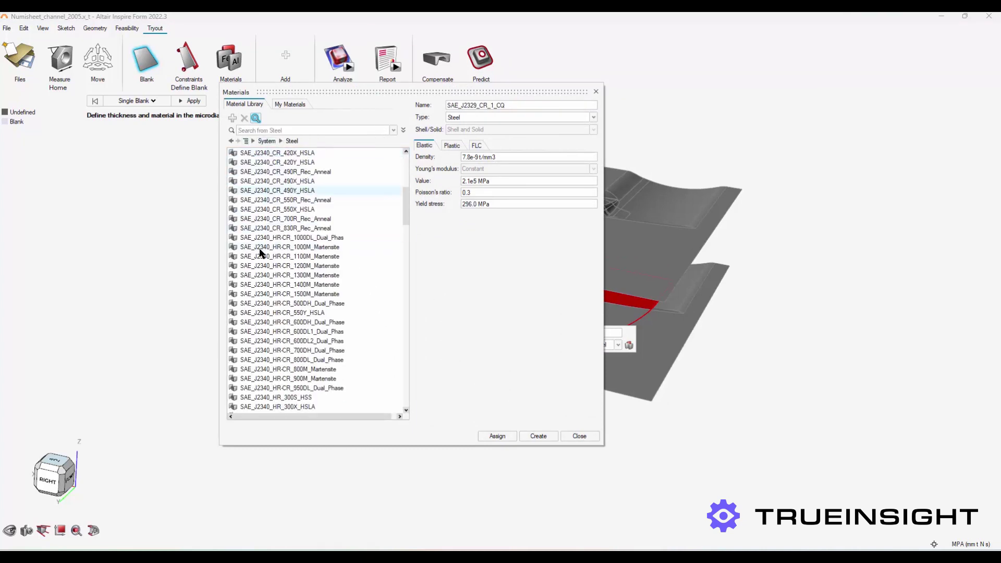
click(292, 130)
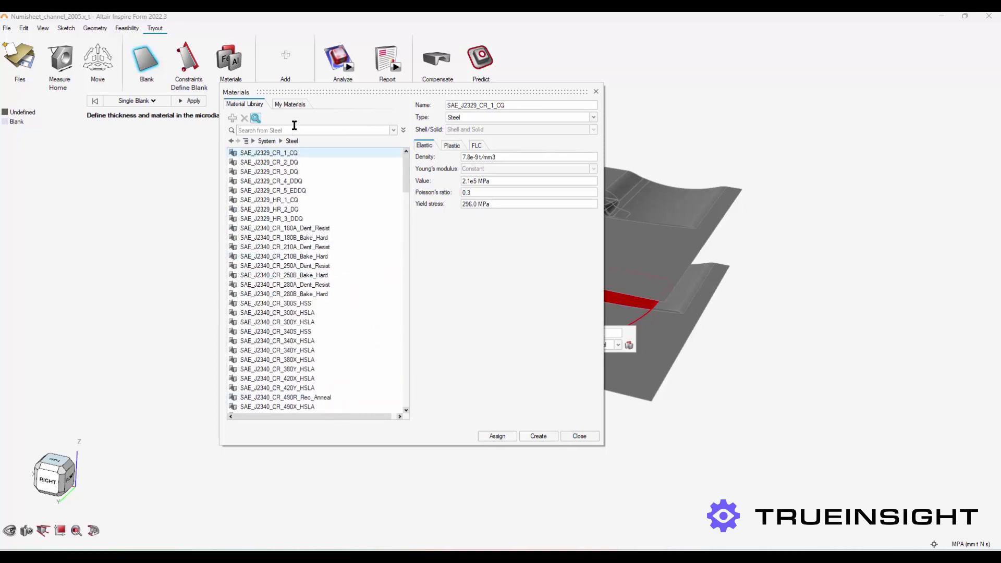
click(257, 130)
text(JSC440)
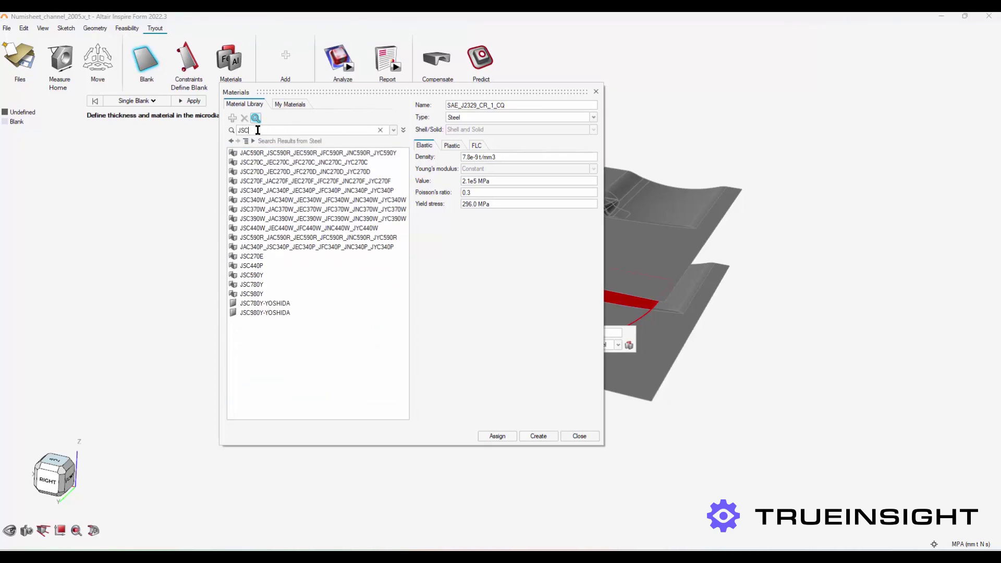
click(284, 152)
click(498, 436)
click(579, 436)
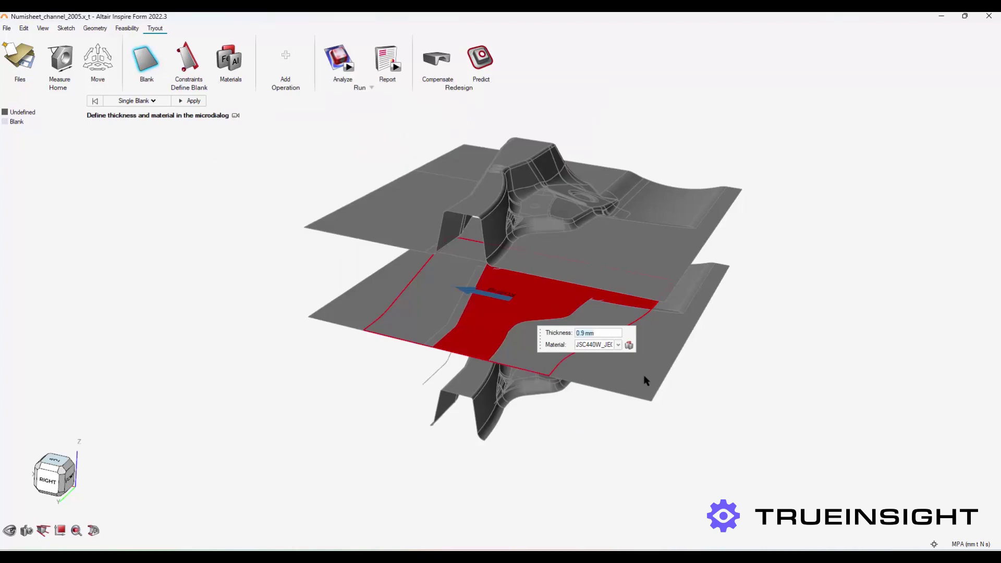
click(181, 102)
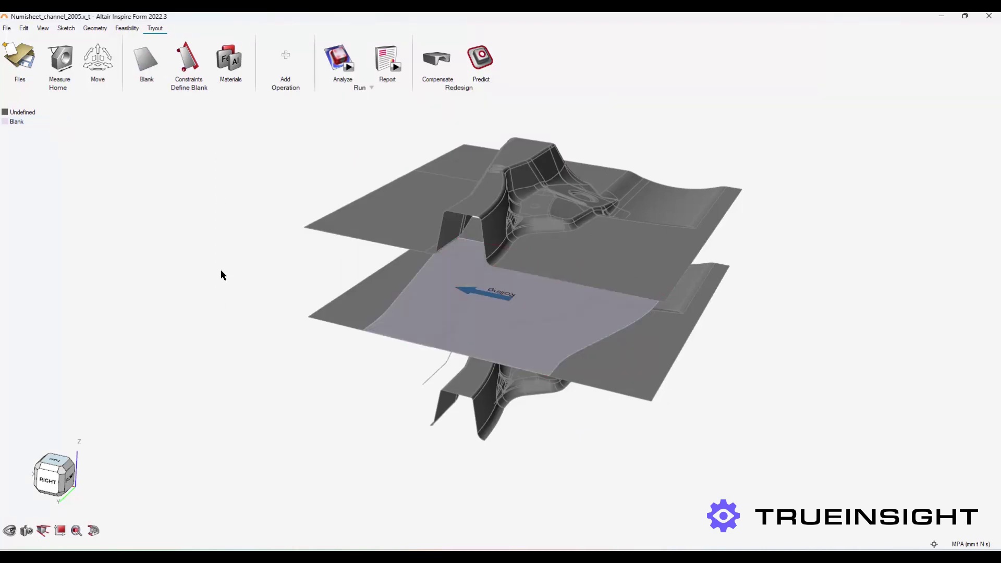
Create a symmetry plane constraint on the blank's straight front edge.
middle_drag(313, 324, 306, 307)
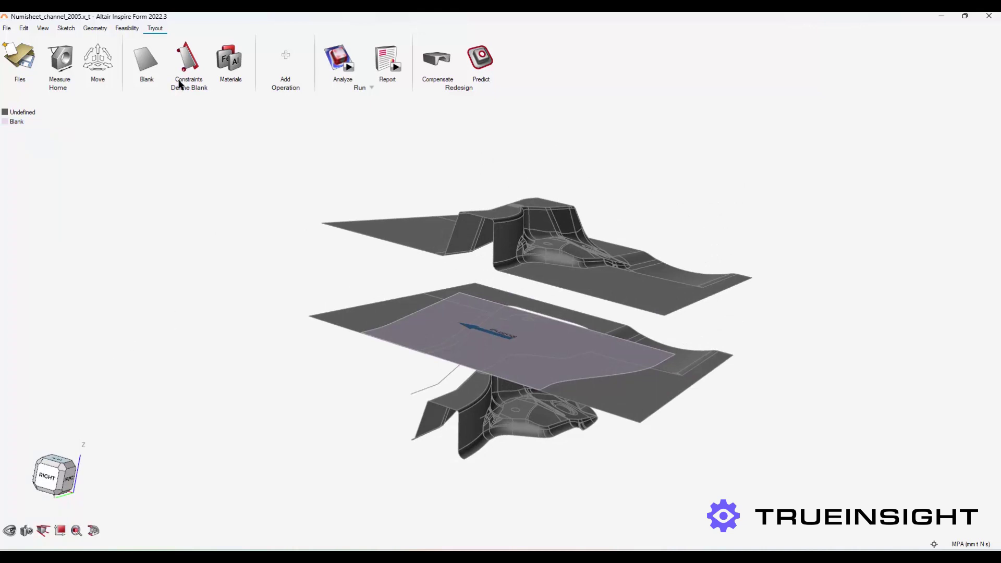
click(197, 70)
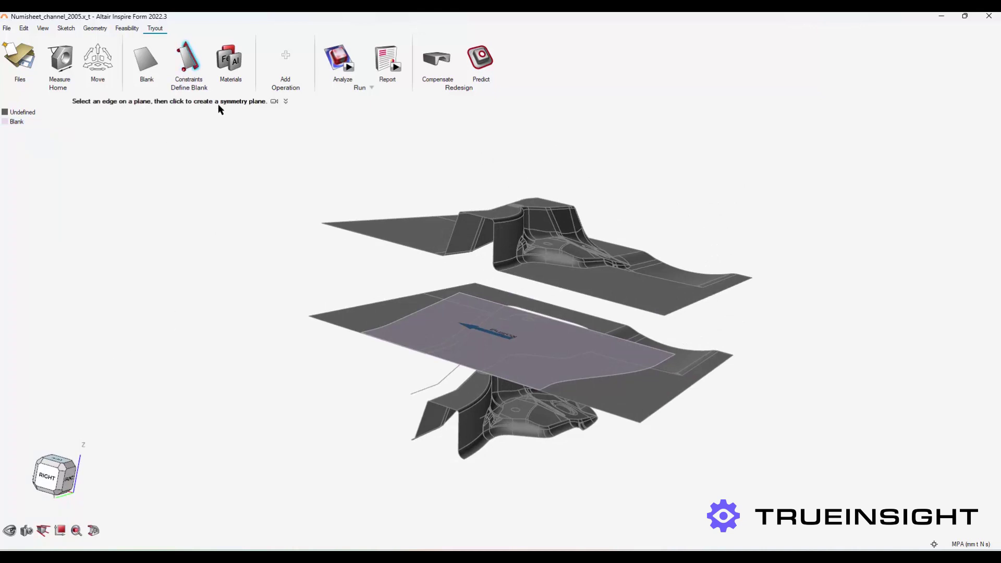
click(468, 371)
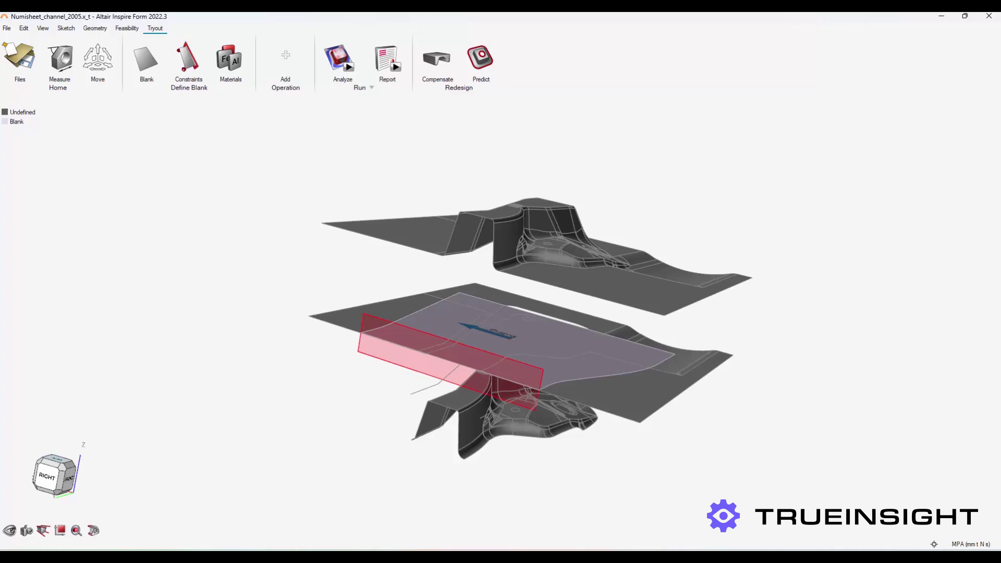
Add a Single Action forming operation to the tryout setup.
click(280, 59)
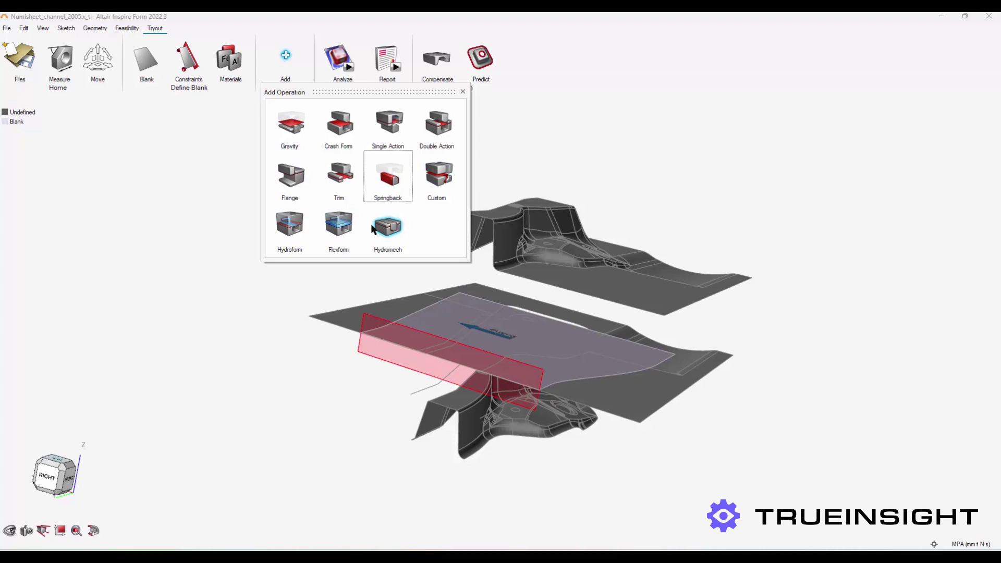
click(391, 126)
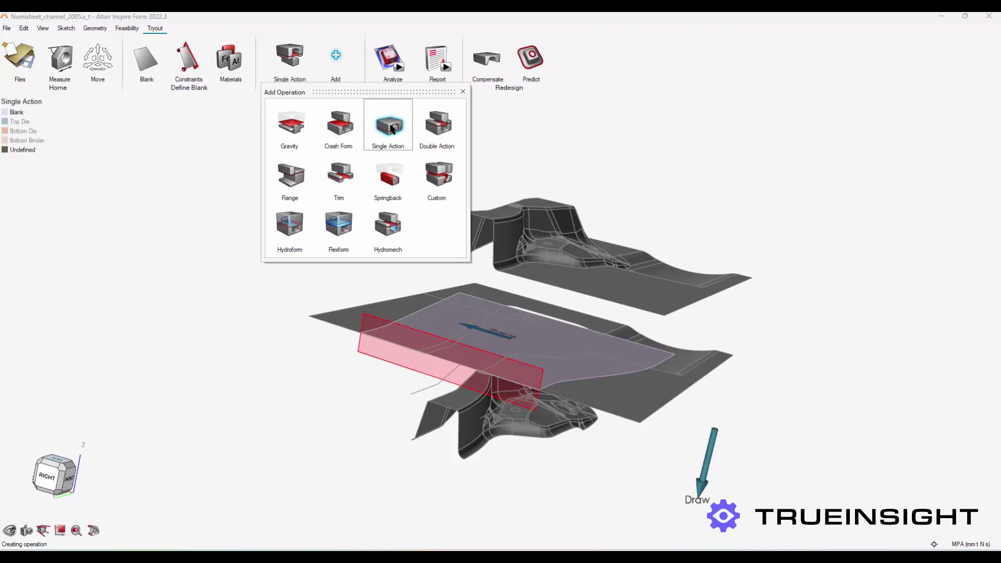
click(461, 93)
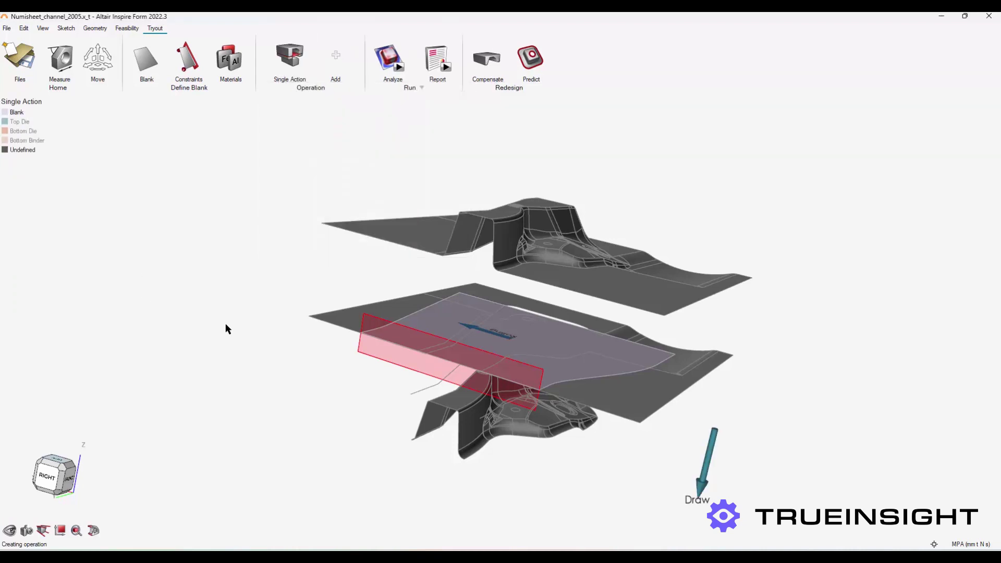
Toggle the Build Tools option and auto-configure the Single Action operation's top die, bottom die and bottom binder.
mouse_move(853, 376)
middle_down()
mouse_move(845, 342)
mouse_move(847, 356)
middle_up()
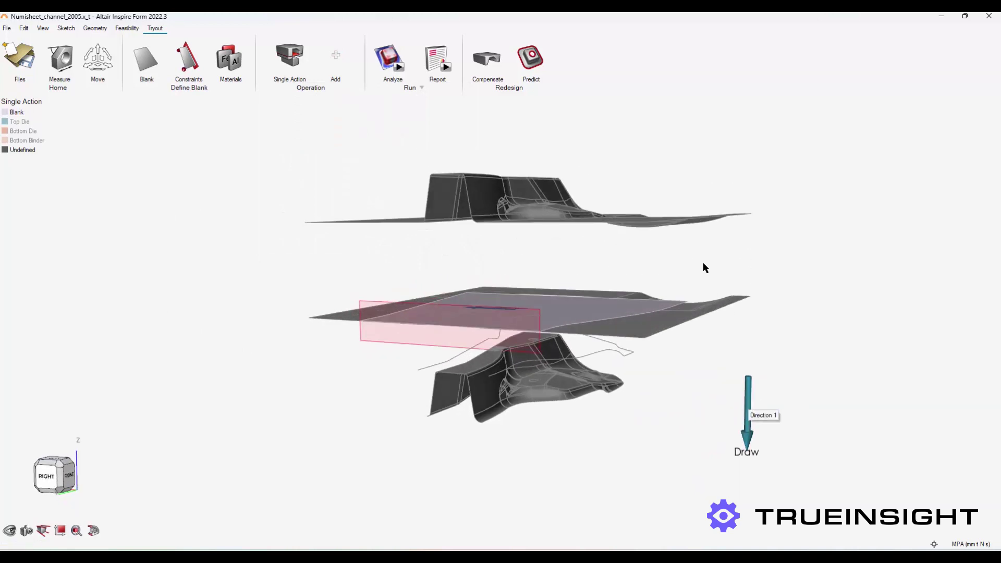
right_drag(264, 331, 307, 359)
right_drag(770, 253, 770, 262)
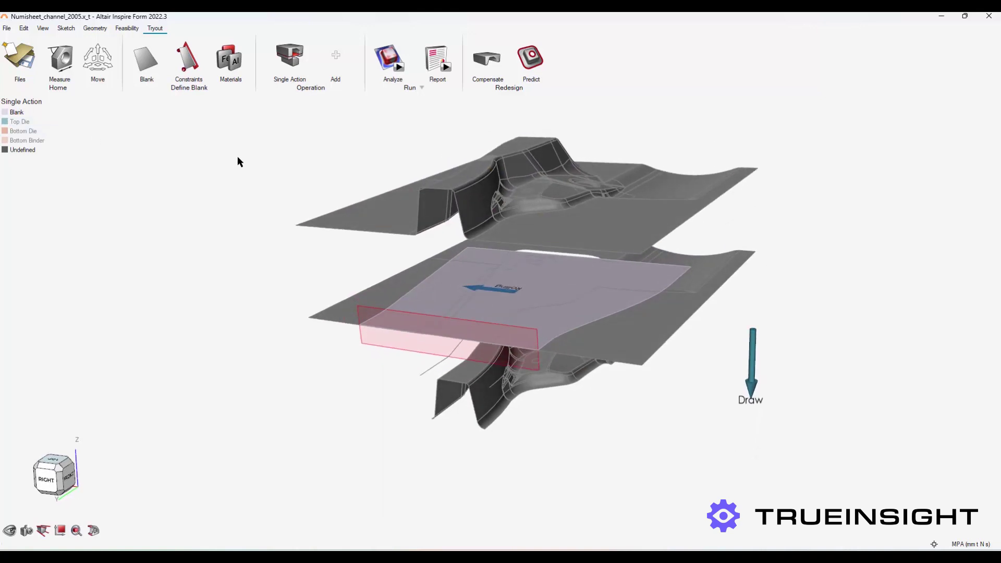
click(303, 51)
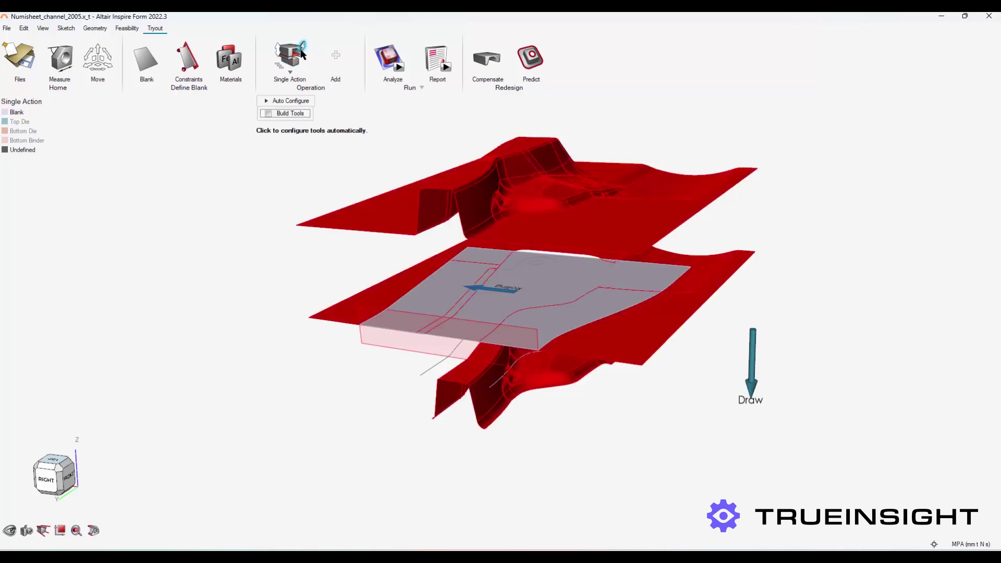
click(268, 113)
click(266, 102)
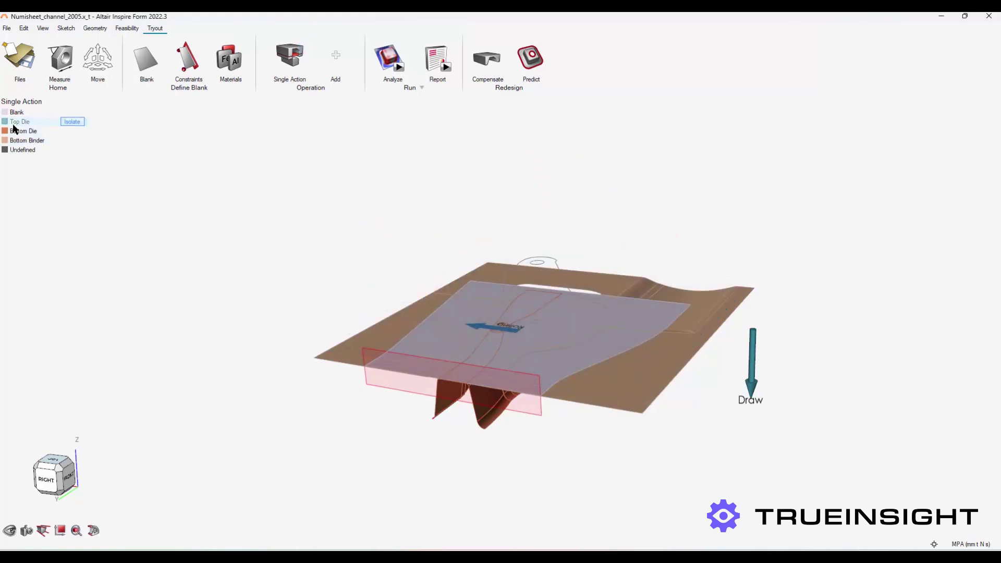
Toggle the visibility of the bottom binder, blank and top die to inspect the configured tools, leaving only the top die hidden.
click(20, 140)
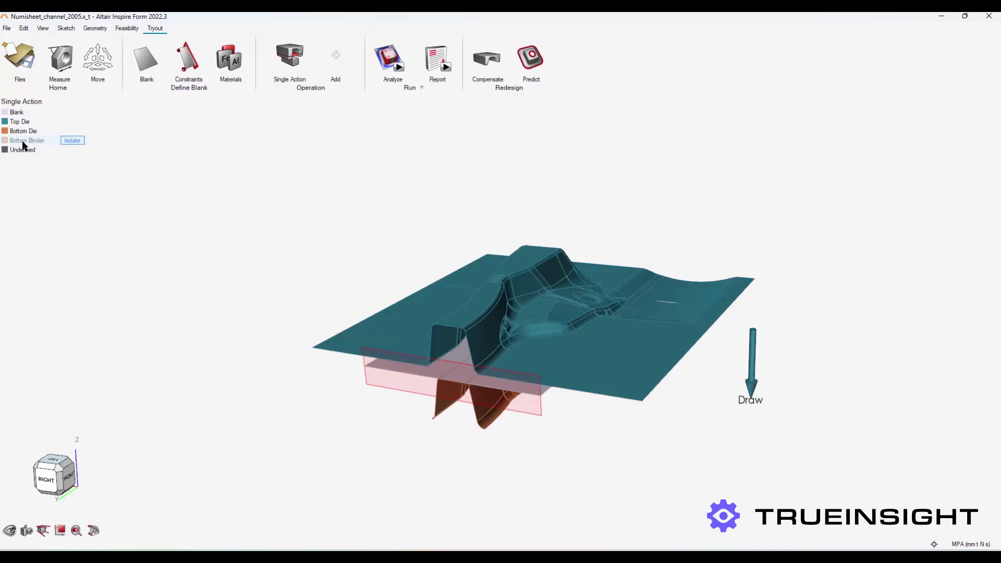
click(21, 114)
click(21, 113)
middle_drag(359, 284, 380, 302)
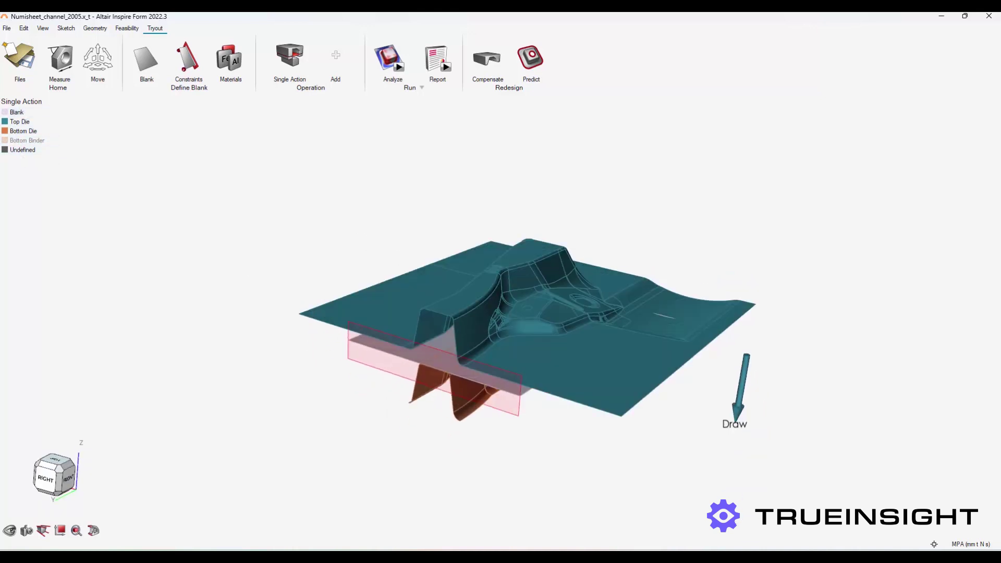
click(21, 121)
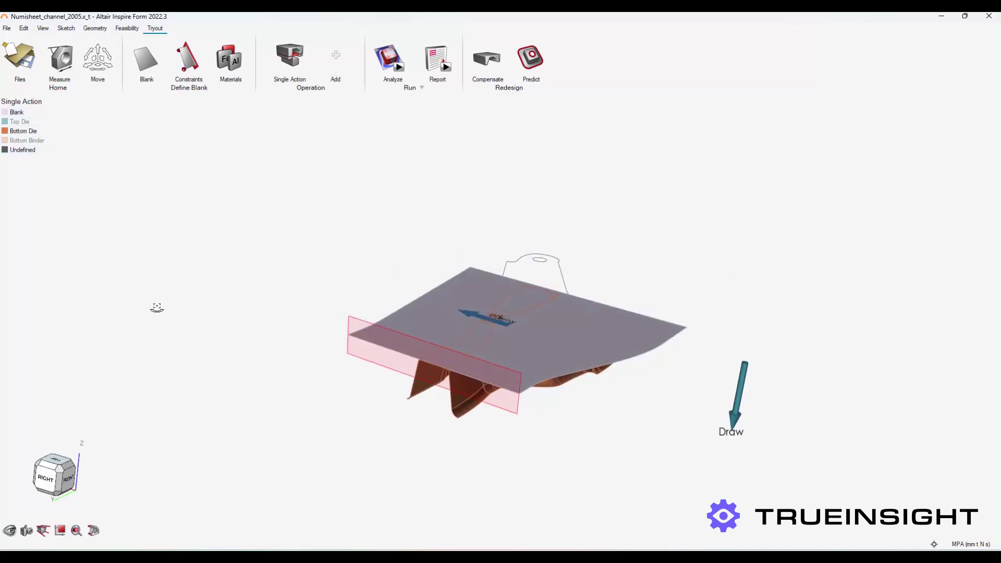
click(24, 140)
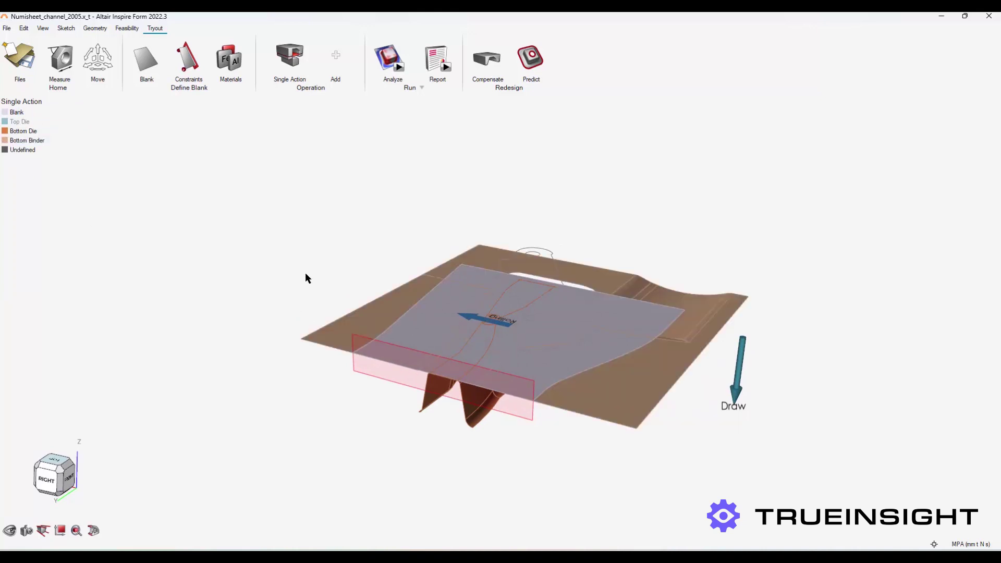
Switch the bottom binder from applied force to Maintain Gap with a value of 1.2.
right_drag(305, 277, 305, 305)
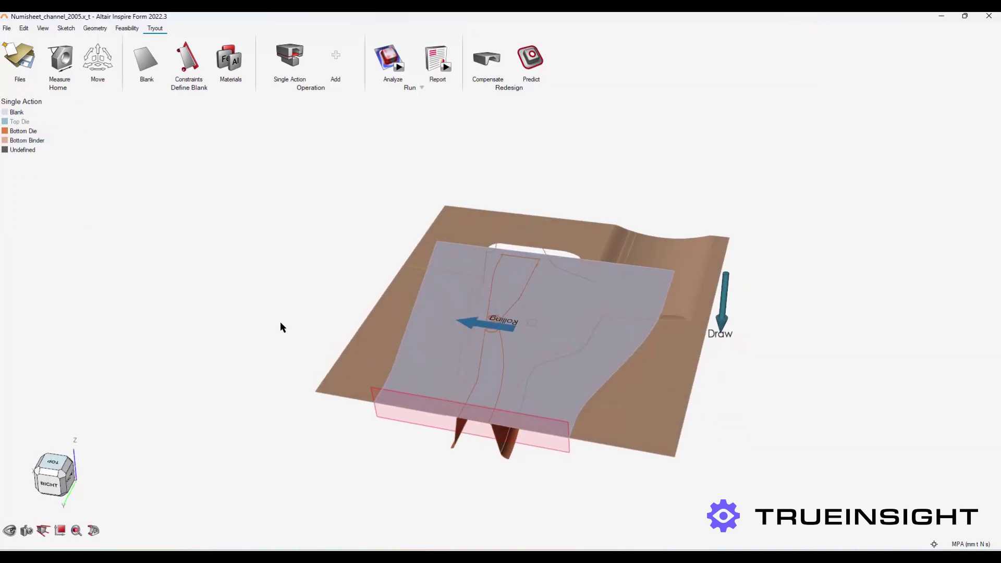
double_click(366, 375)
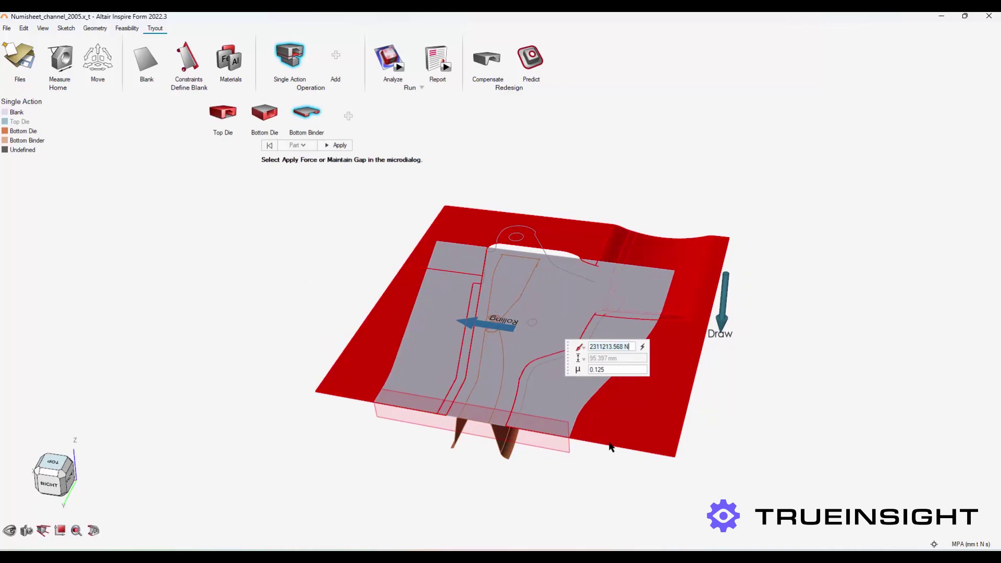
click(582, 348)
click(578, 370)
text(1.2)
right_click(366, 253)
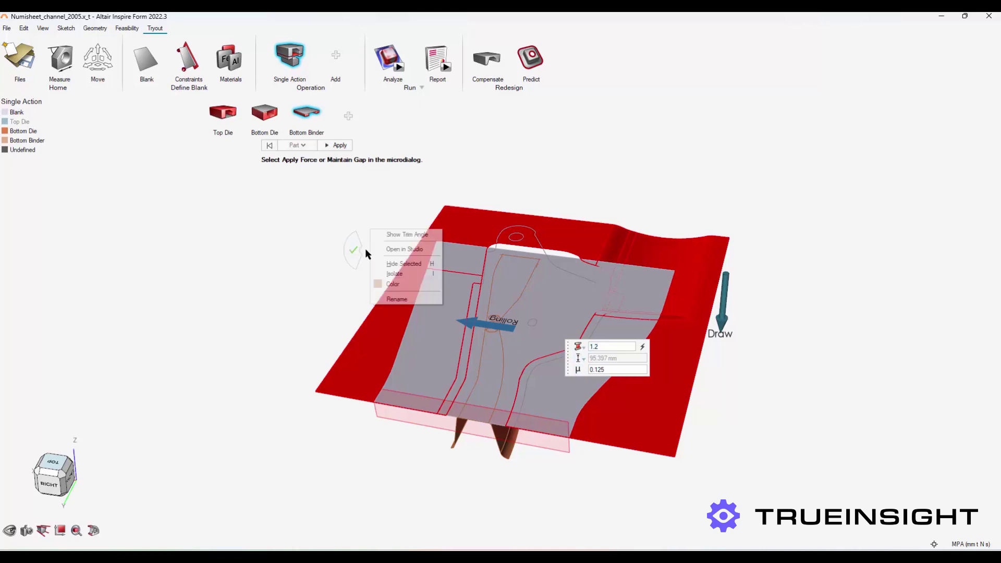
click(406, 233)
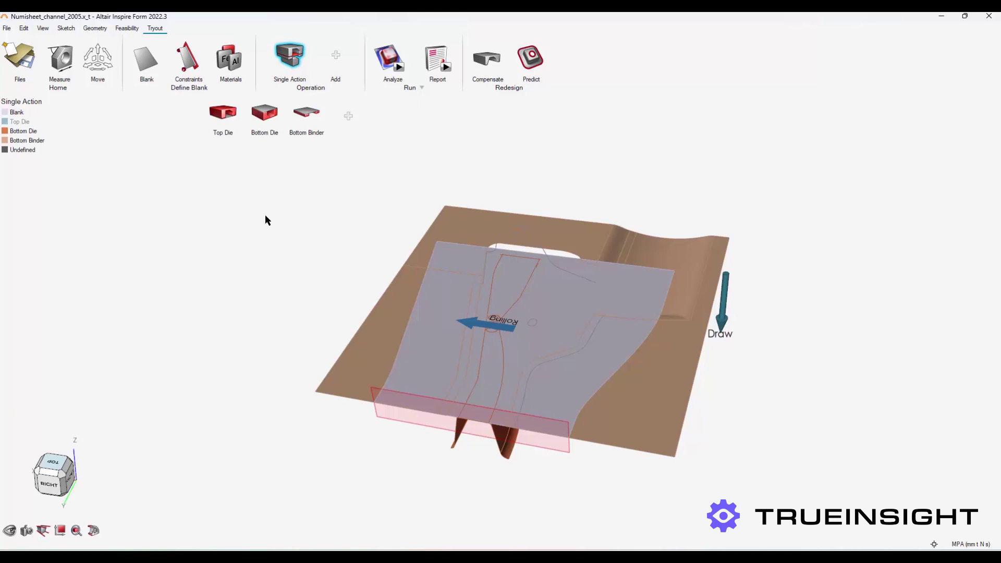
Add a Pin tool to the Single Action operation.
click(290, 71)
click(290, 57)
click(347, 115)
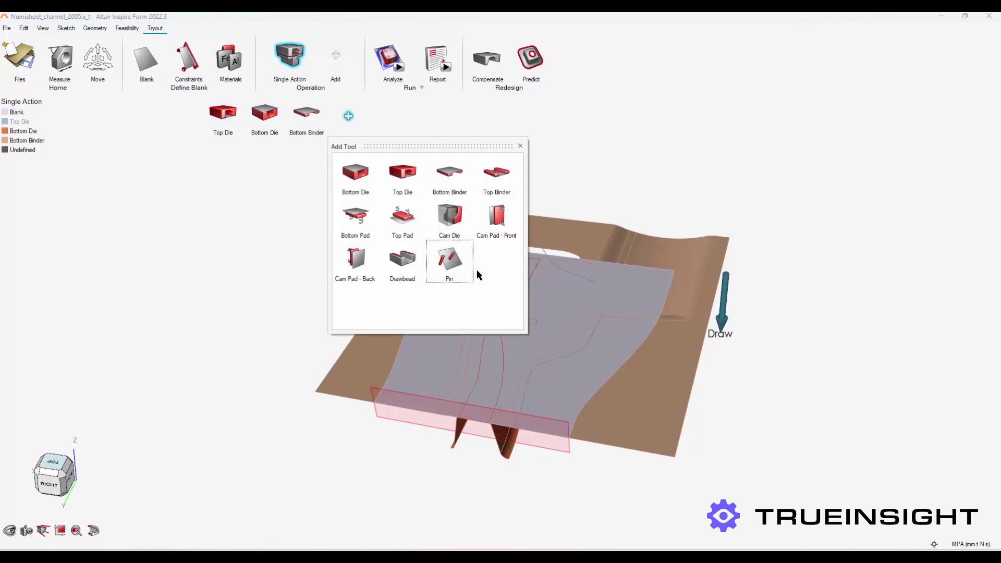
click(451, 261)
middle_drag(229, 252, 221, 246)
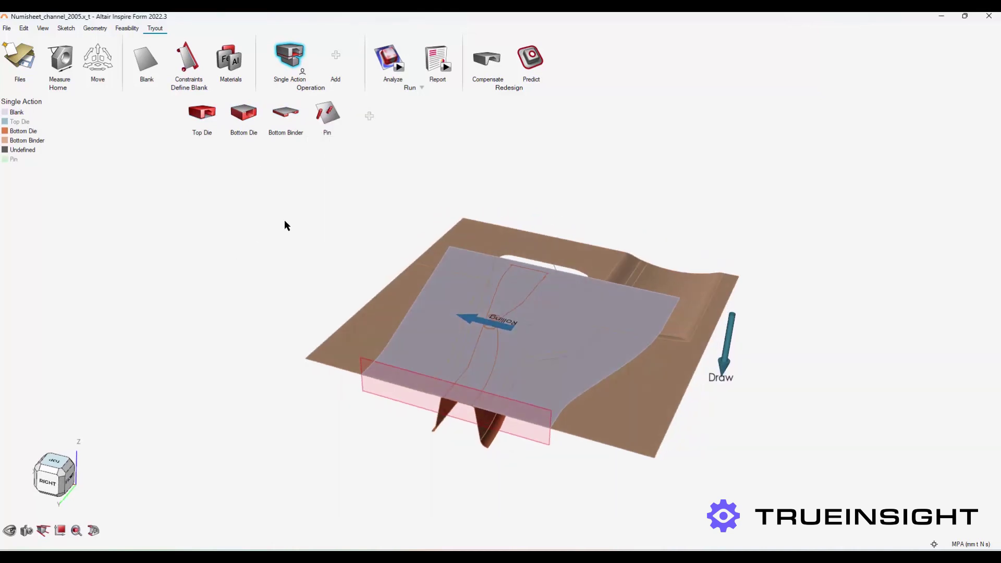
Attach the Pin tool to the bottom binder and start defining pin locations.
click(326, 116)
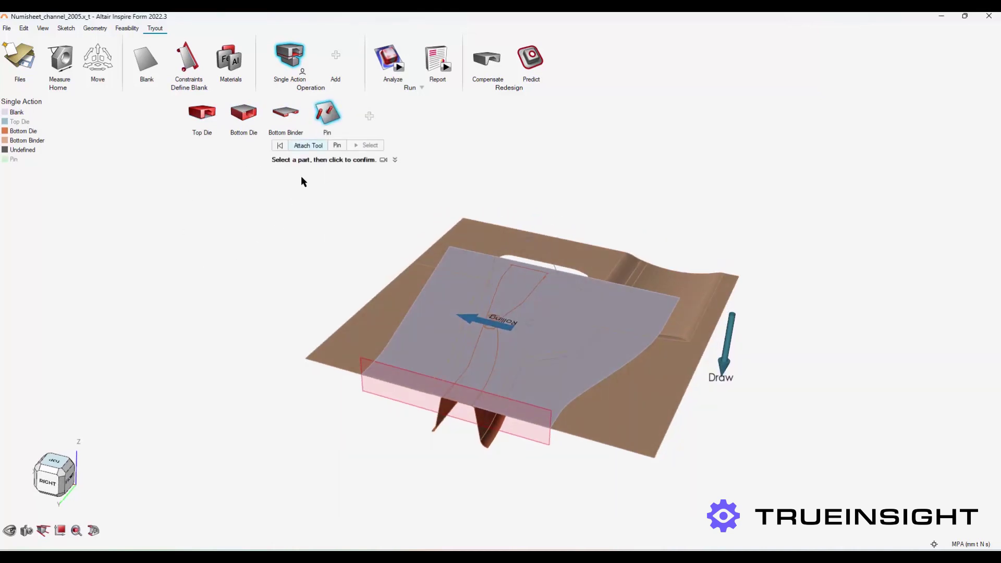
middle_drag(295, 298, 290, 311)
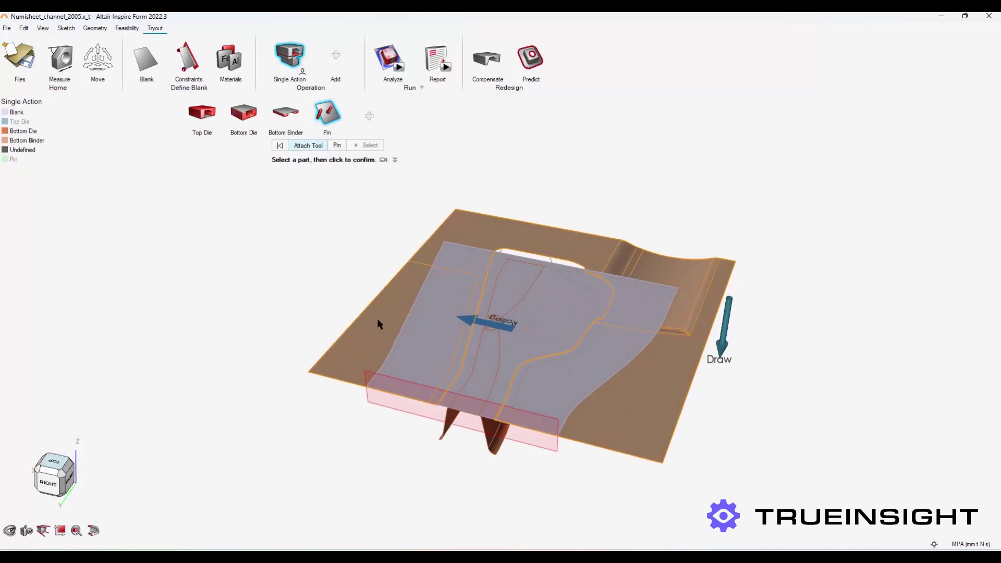
click(376, 319)
click(336, 146)
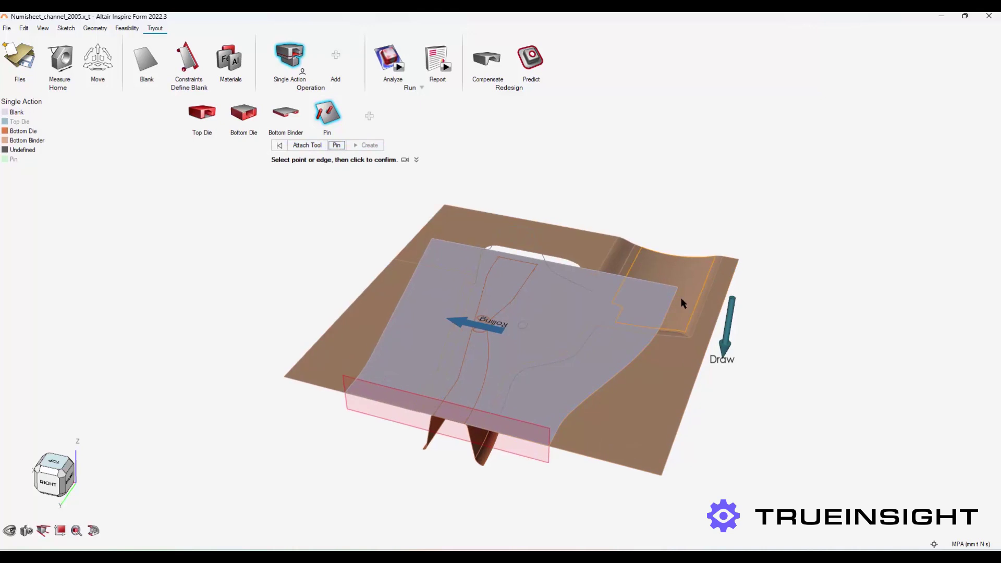
Create a pin on the bottom binder at the corner of its contoured area beside the blank, with a height of 21 mm.
scroll(680, 295, up, 5)
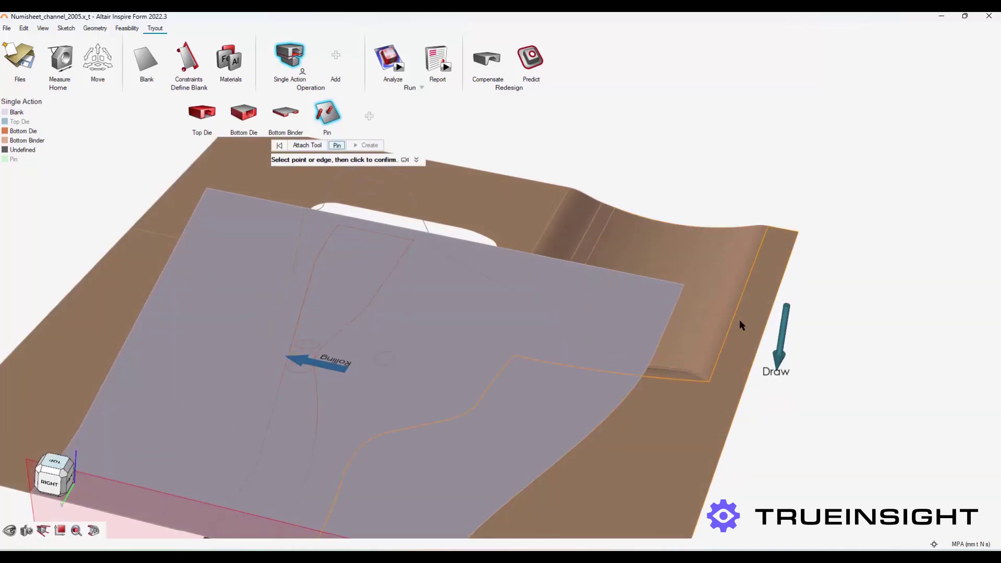
scroll(734, 315, up, 3)
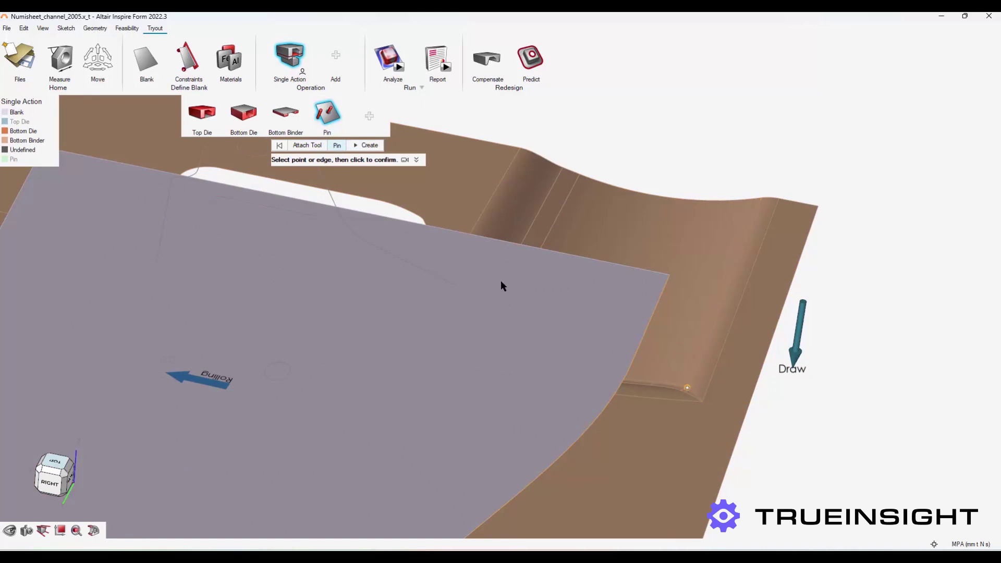
click(362, 146)
text(21)
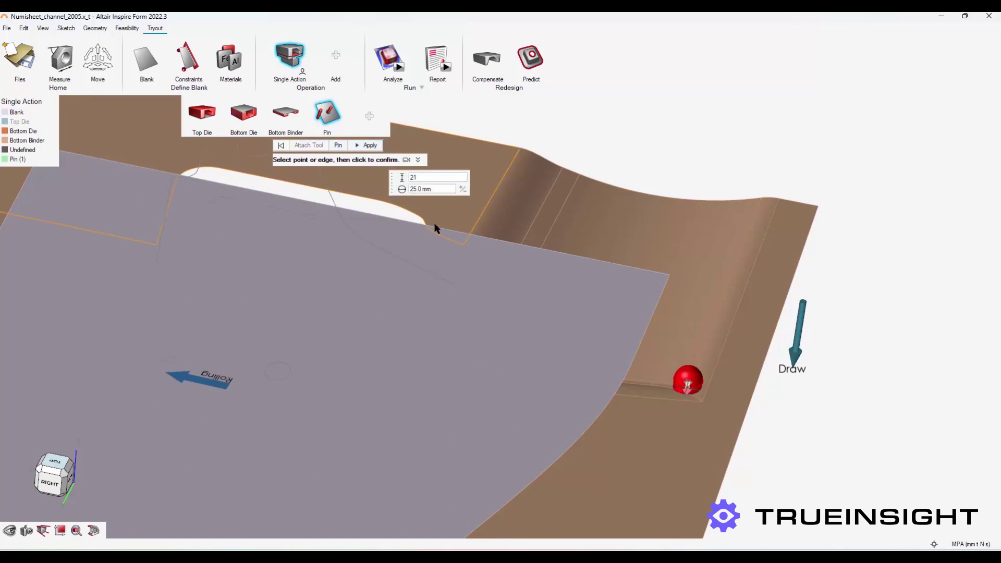
key(Return)
right_click(695, 138)
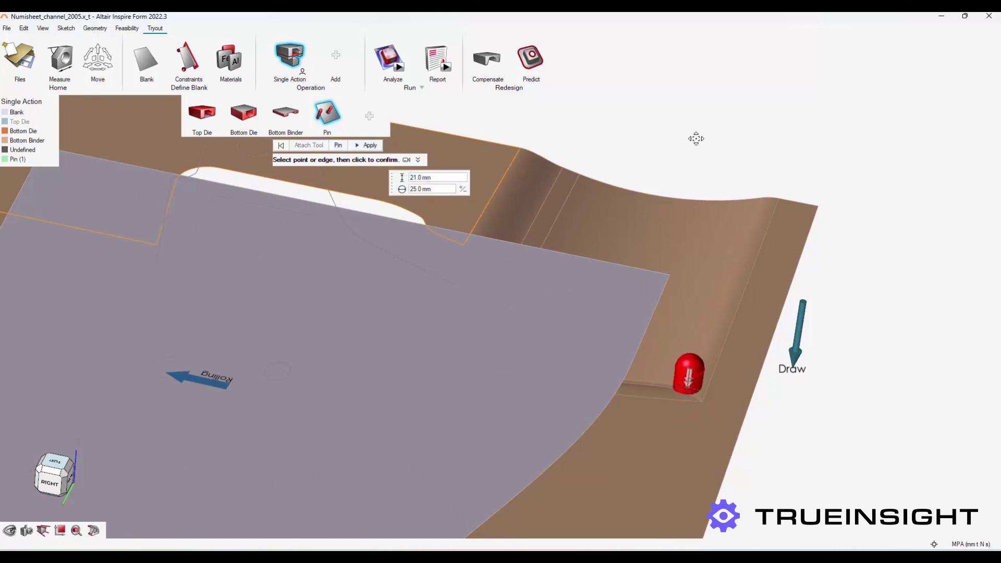
right_click(695, 138)
scroll(822, 409, down, 5)
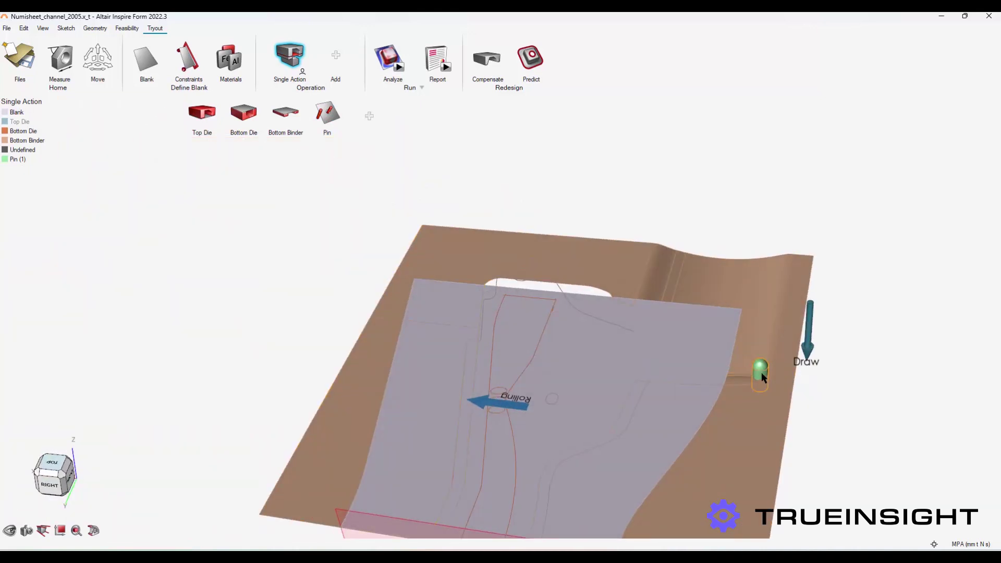
Create a second pin on the bottom binder's side edge, across the blank from the first pin.
double_click(761, 371)
scroll(385, 328, up, 4)
click(356, 315)
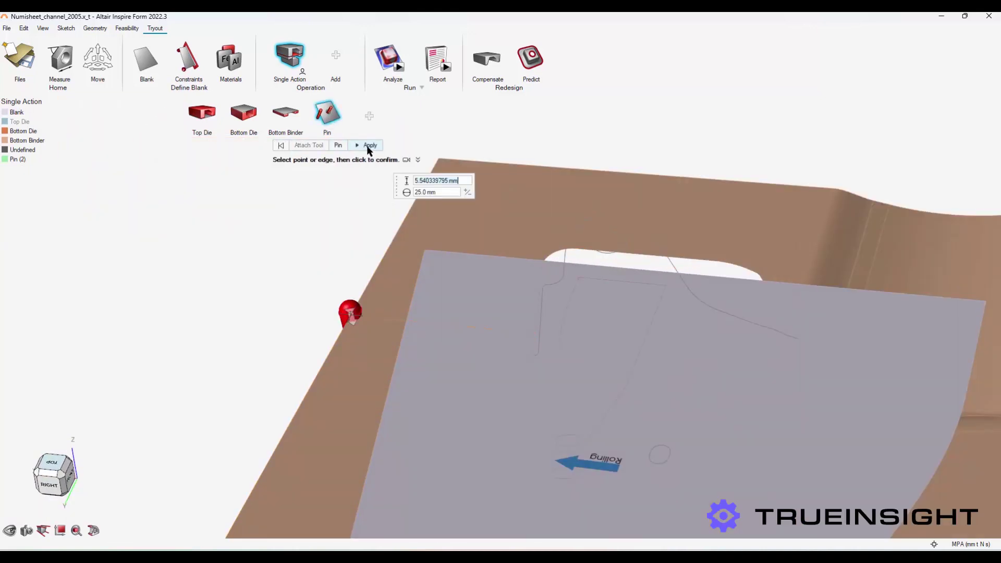
click(367, 146)
Create a third pin at the bottom binder's front corner on the symmetry plane side and finish placing pins.
scroll(480, 435, down, 6)
right_drag(480, 435, 392, 293)
click(328, 114)
click(369, 118)
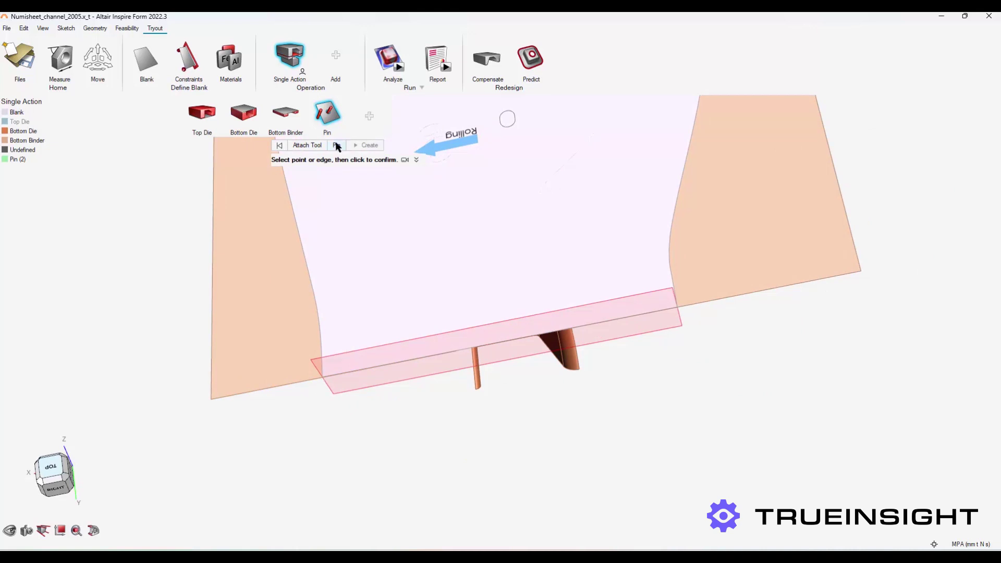
click(210, 397)
key(Escape)
scroll(120, 340, down, 4)
mouse_move(119, 340)
middle_down()
mouse_move(710, 342)
mouse_move(673, 327)
middle_up()
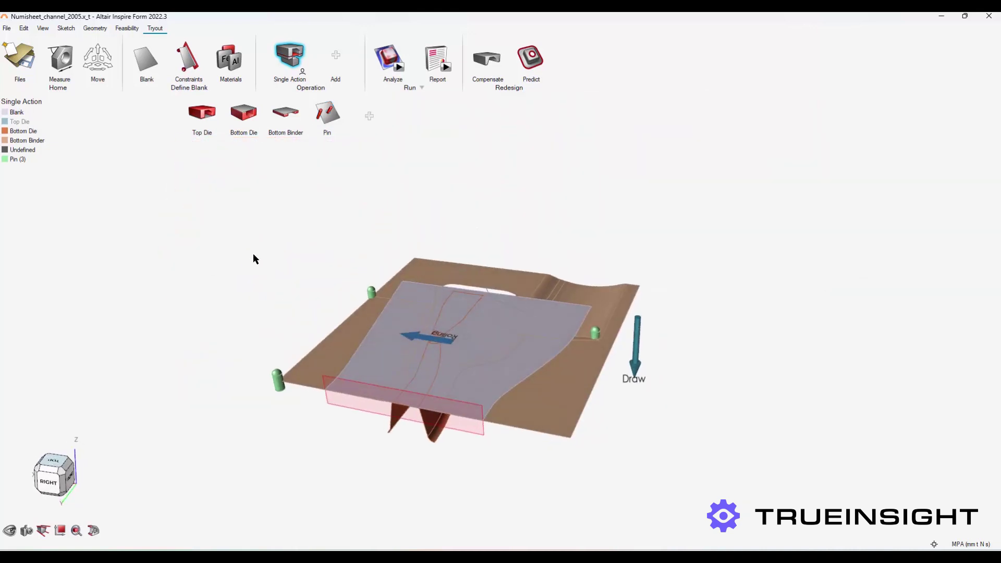
Add a Trim operation after the Single Action operation and auto-configure its trim and pierce curves.
click(337, 55)
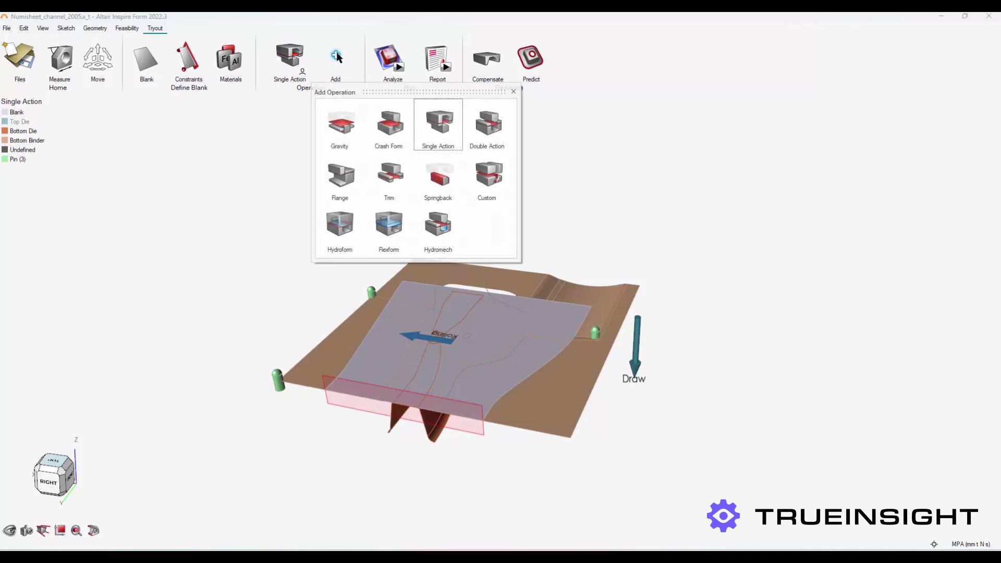
click(399, 178)
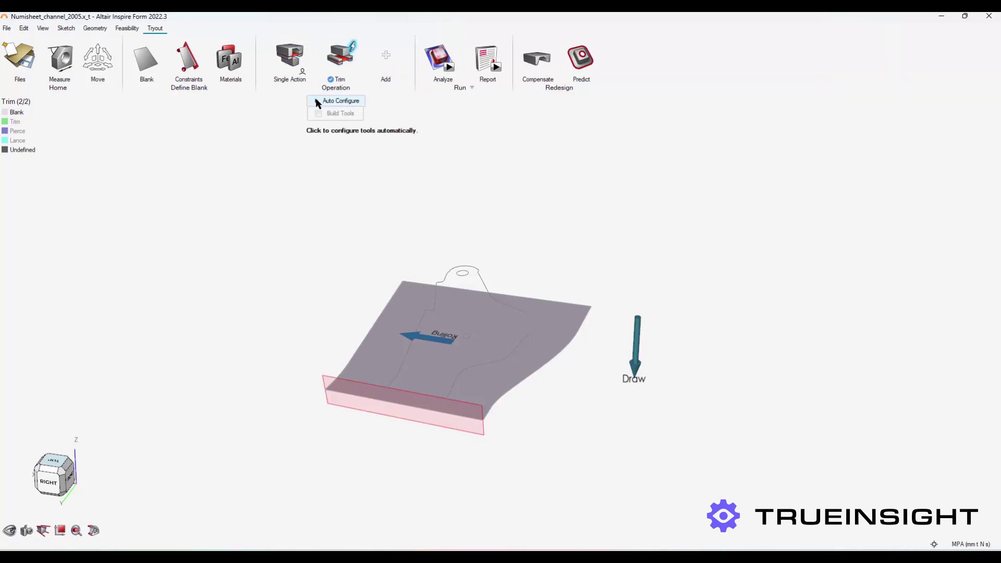
click(315, 100)
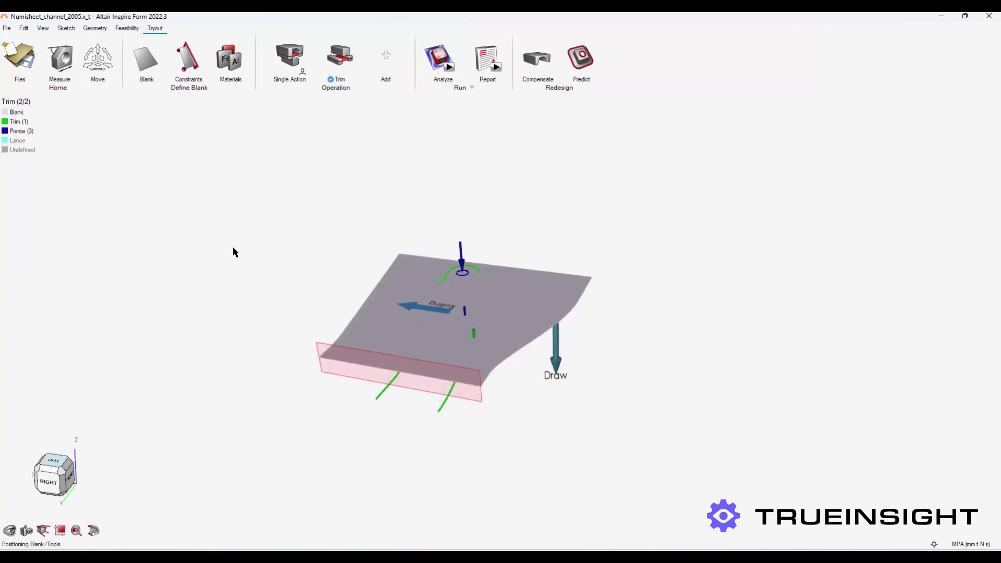
Inspect the trim and pierce curves from several angles, toggling the visibility of each set off and on.
middle_drag(260, 274, 249, 261)
right_drag(645, 296, 451, 328)
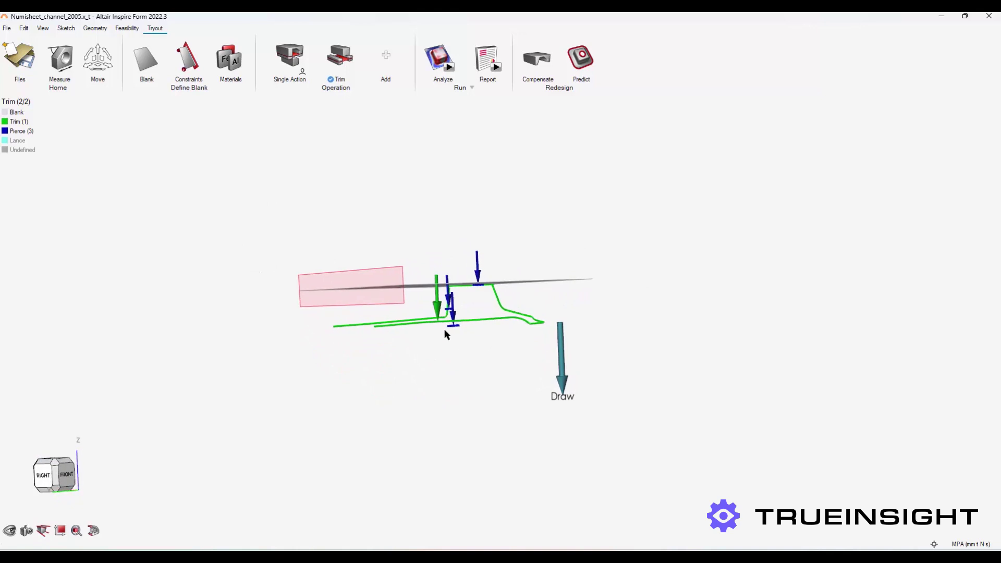
click(11, 122)
click(12, 122)
middle_drag(266, 203, 307, 307)
click(19, 131)
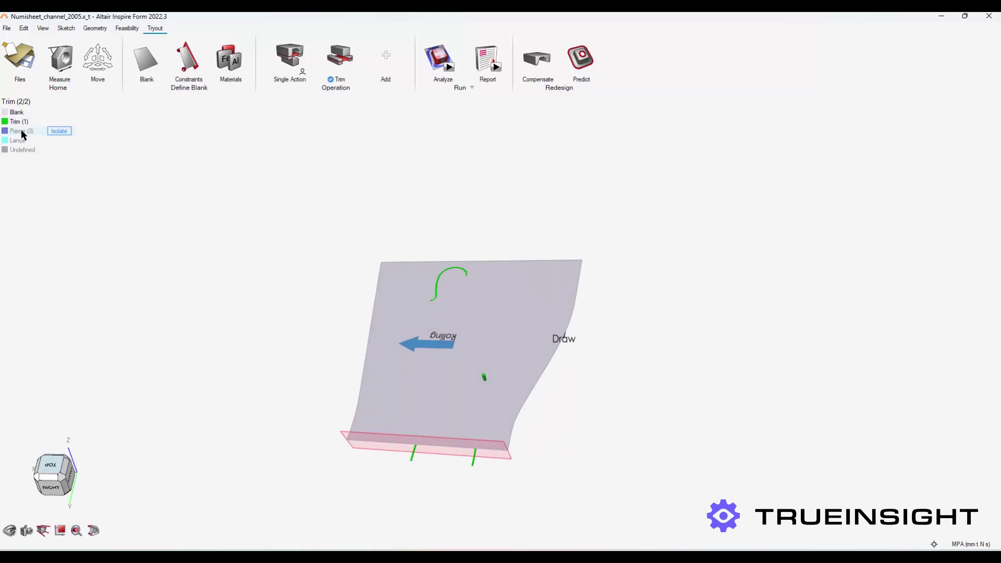
click(18, 131)
right_drag(257, 298, 195, 240)
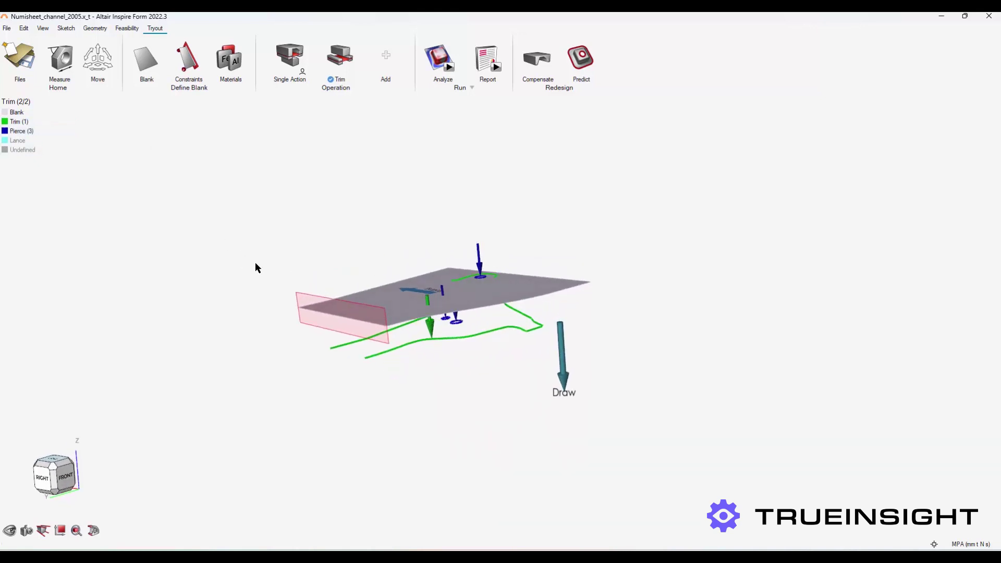
Add a Springback operation after the Trim operation.
click(386, 55)
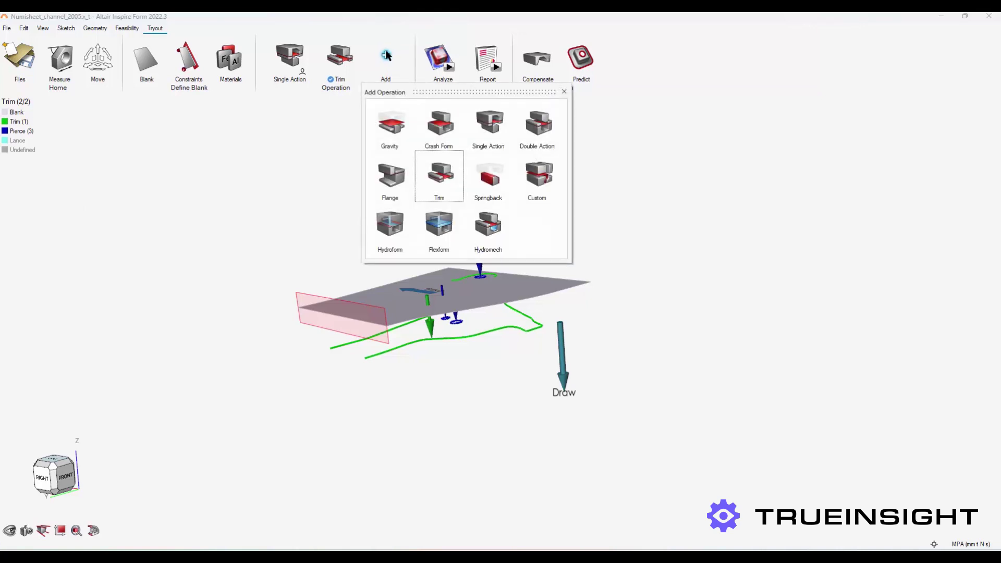
click(488, 177)
click(205, 204)
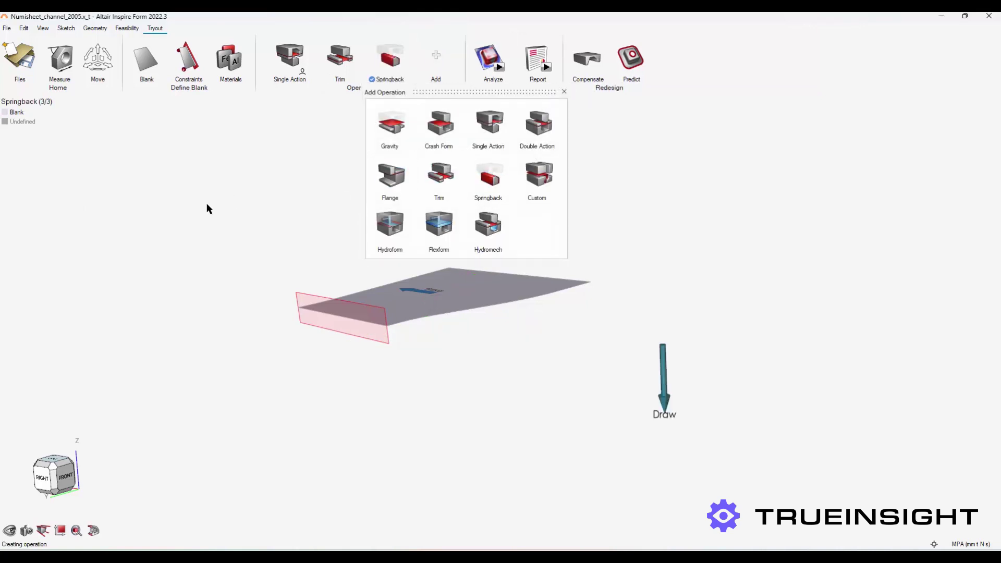
Return to the Single Action operation and preview its tool motion animation, stopping playback once reviewed.
click(289, 60)
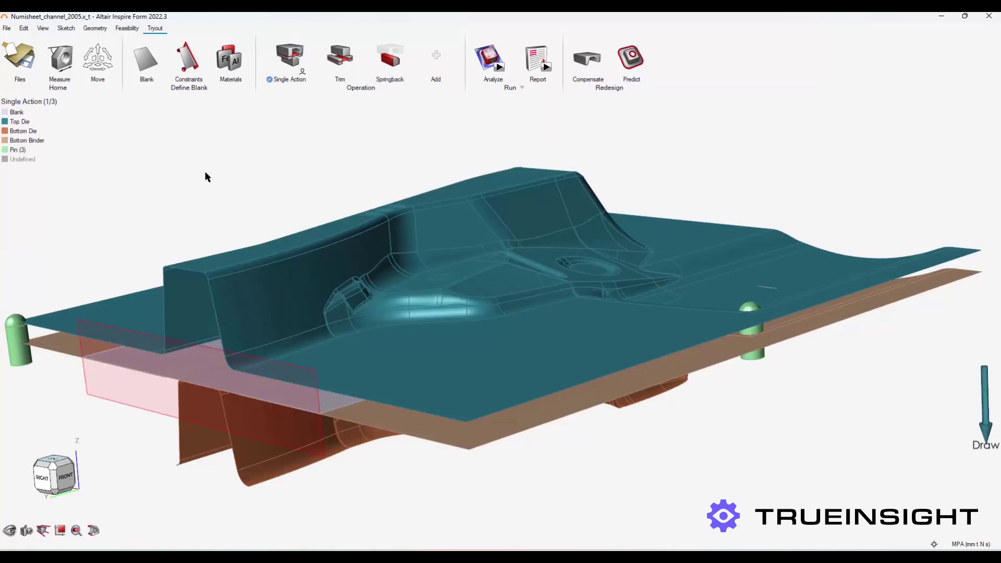
scroll(221, 190, down, 3)
mouse_move(220, 178)
middle_down()
mouse_move(267, 213)
mouse_move(219, 189)
middle_up()
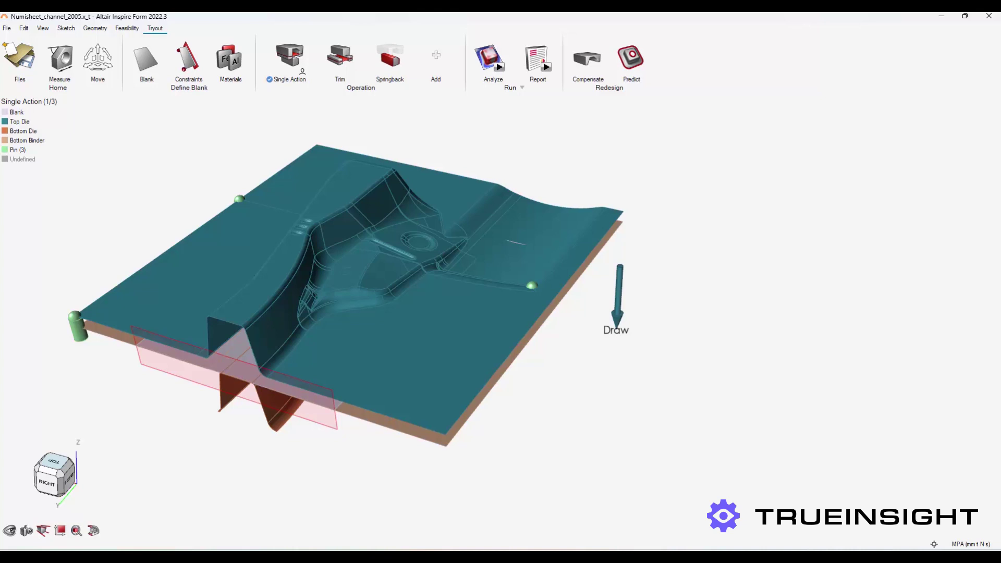
click(281, 70)
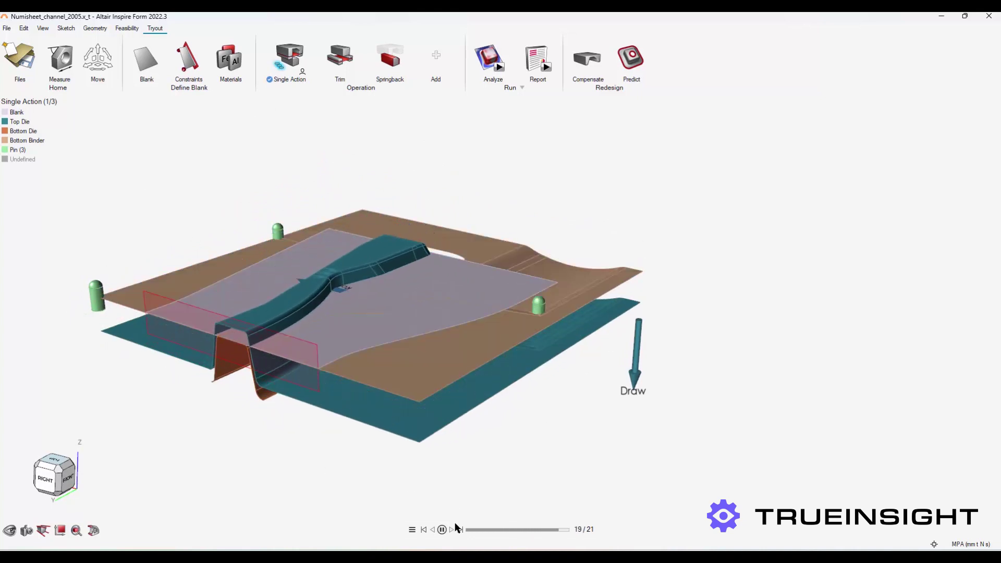
click(442, 530)
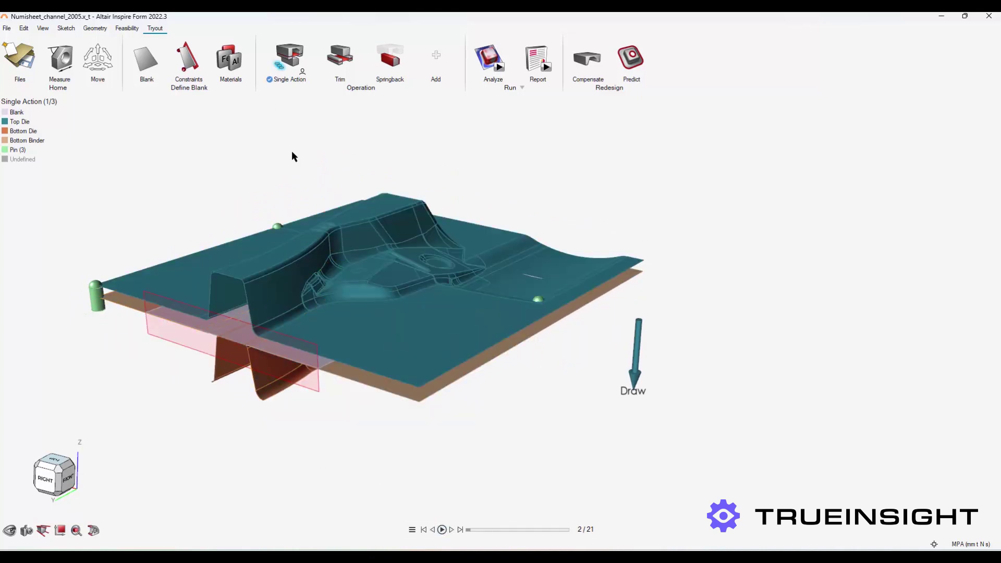
middle_drag(290, 157, 432, 142)
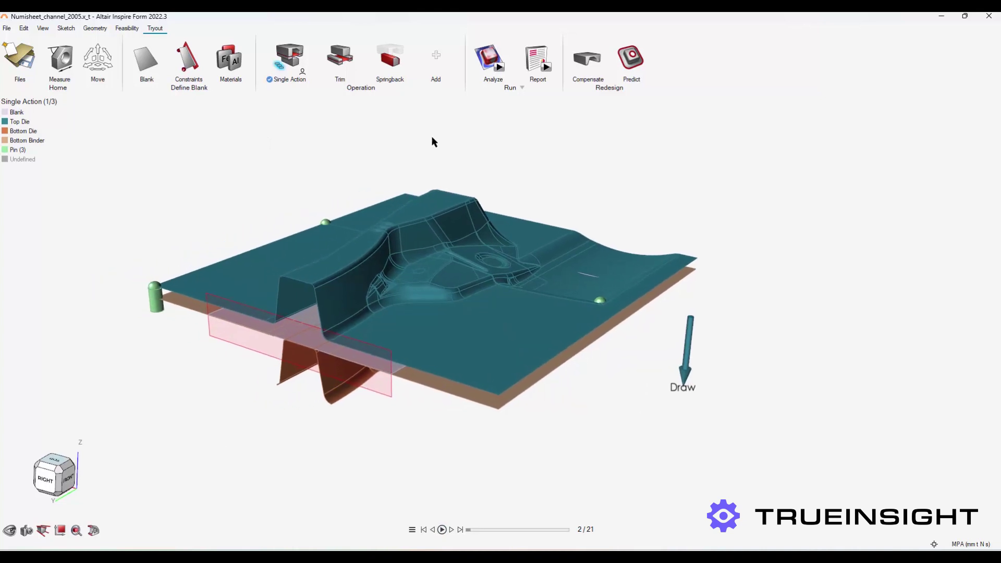
Review the run options, advanced settings and run notes, and run the Numisheet_channel_2005 analysis with Medium mesh size.
click(499, 67)
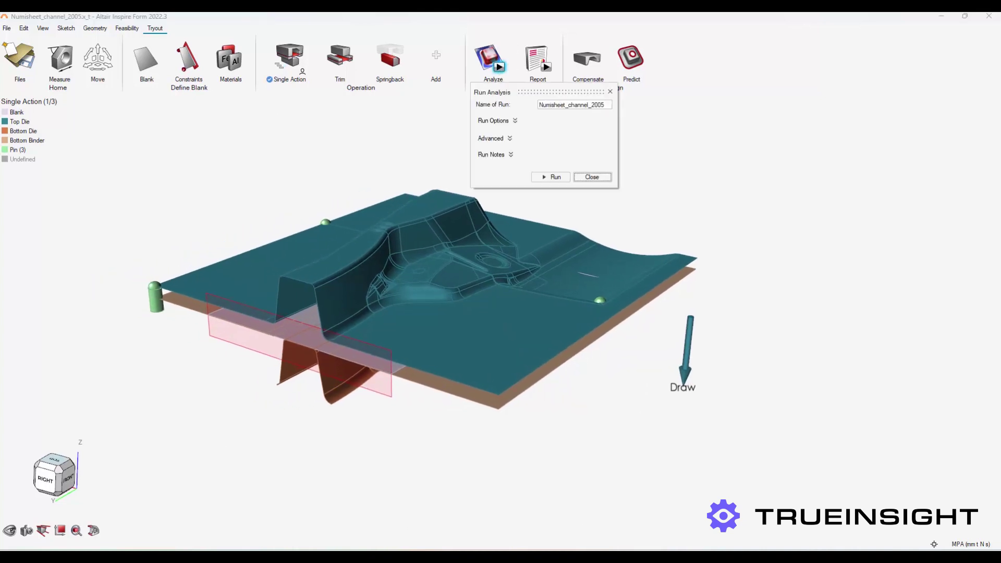
click(513, 121)
click(509, 183)
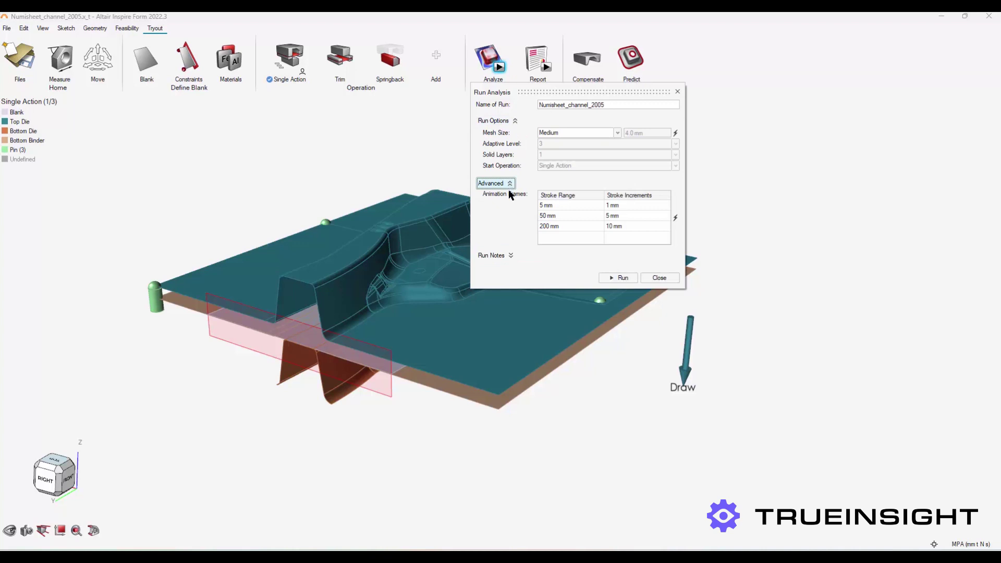
click(511, 255)
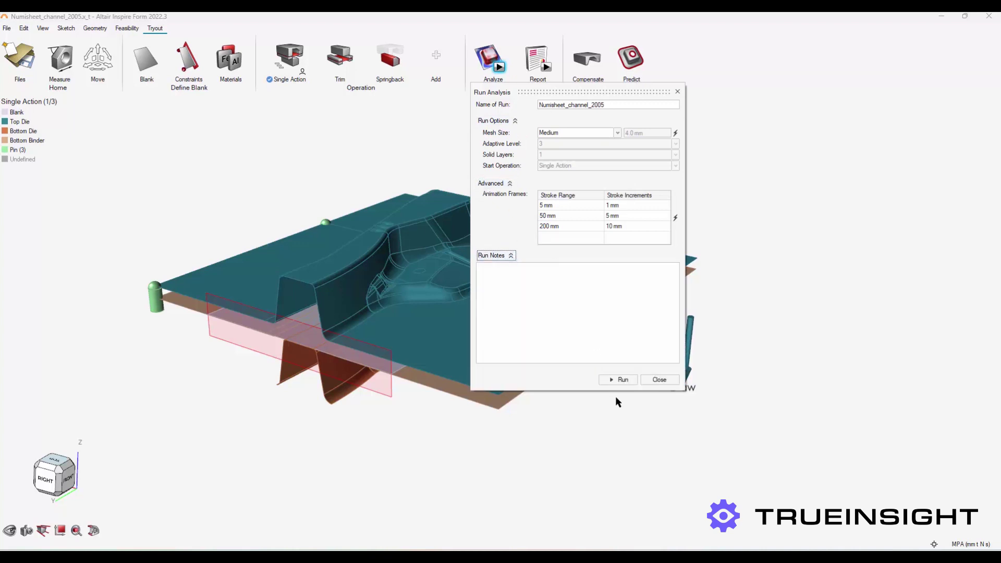
click(510, 256)
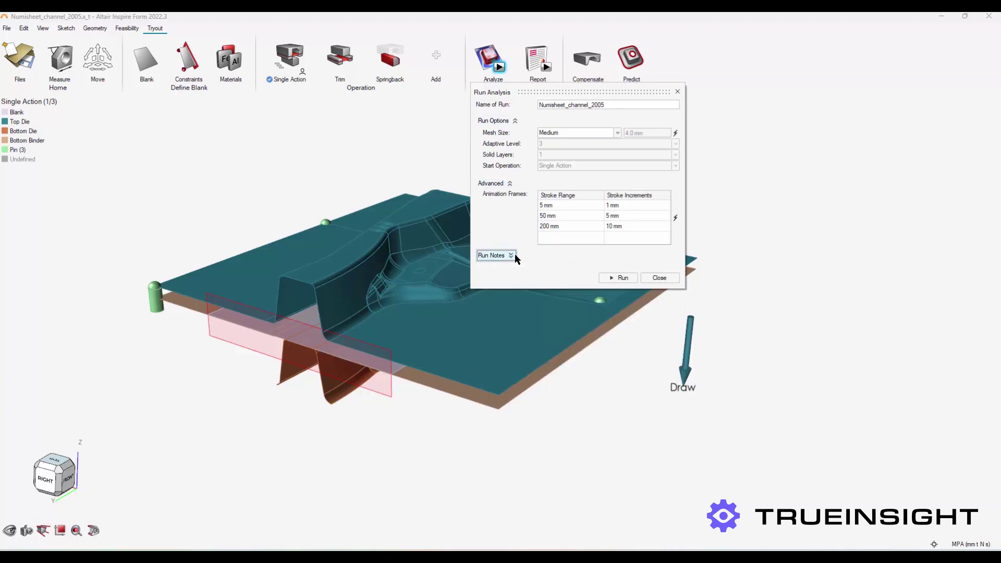
click(620, 278)
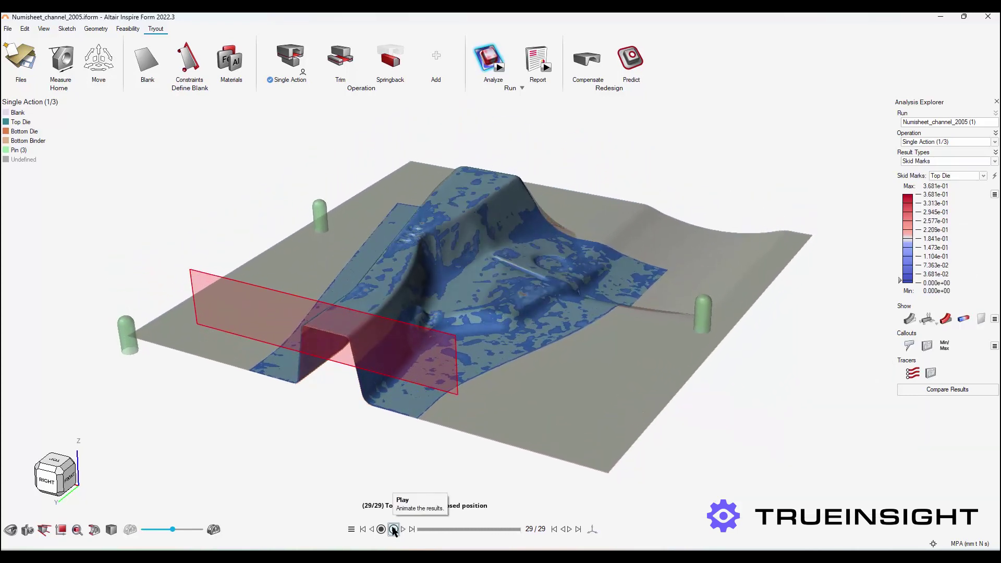
Play the animation of the Single Action operation's Top Die skid mark results.
click(393, 530)
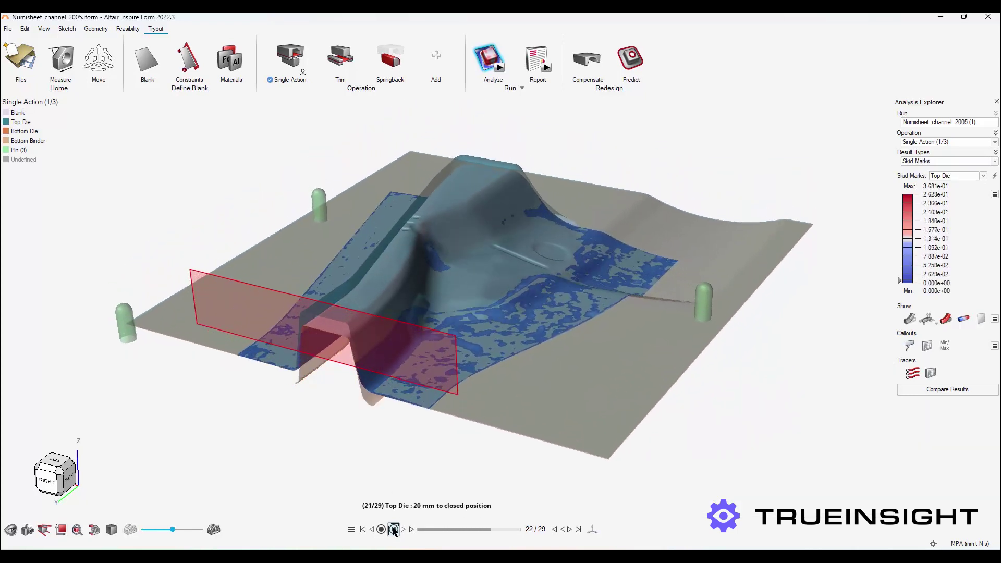